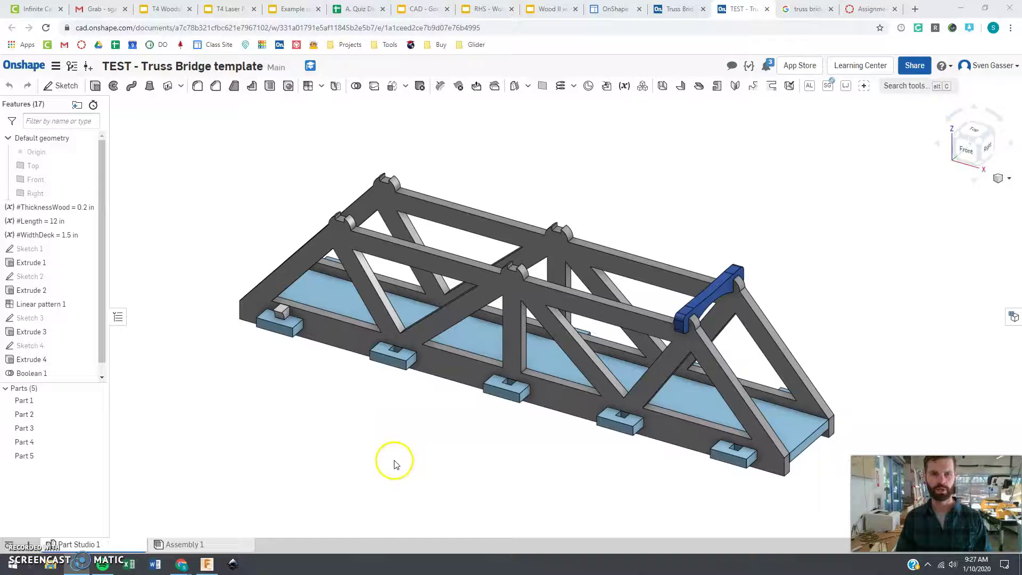
- Orbit the finished TEST truss bridge example to a flatter viewing angle
mouse_move(394, 464)
right_down()
mouse_move(408, 432)
mouse_move(410, 458)
mouse_move(388, 451)
right_up()
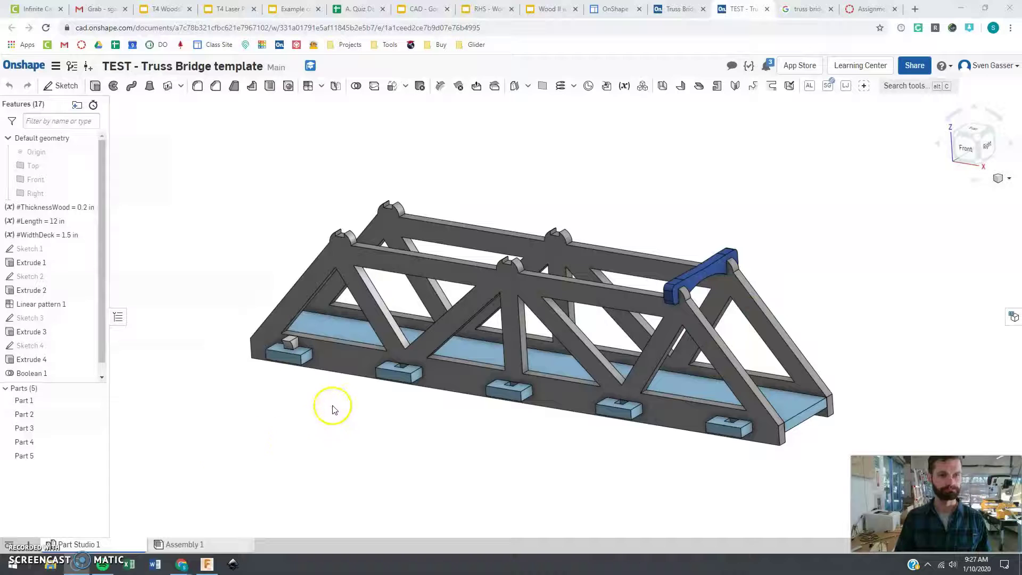
- Switch to the Truss Bridge template document, which holds only the deck
click(678, 11)
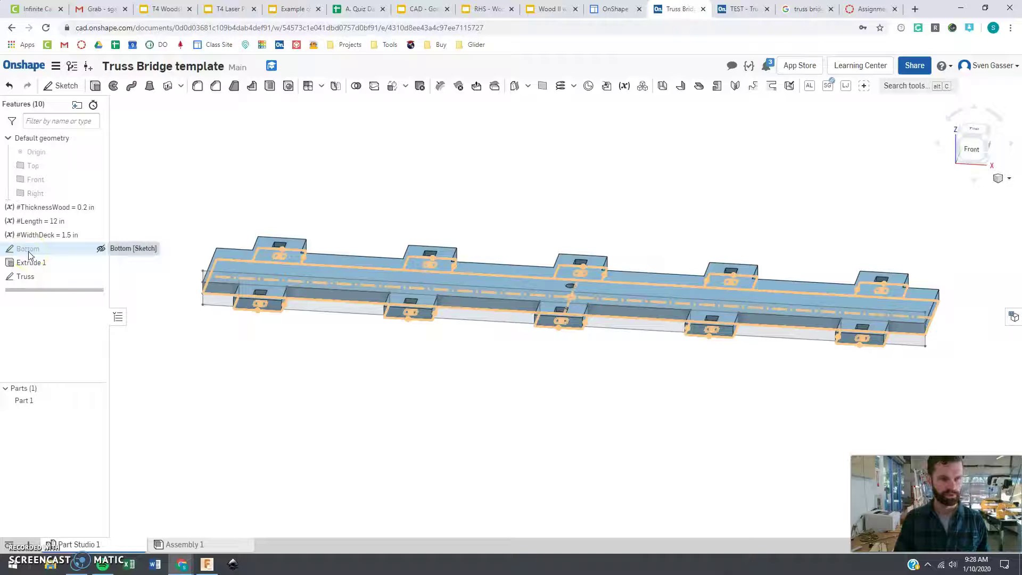
- Open the Truss sketch for editing and view it flat from the front
double_click(20, 278)
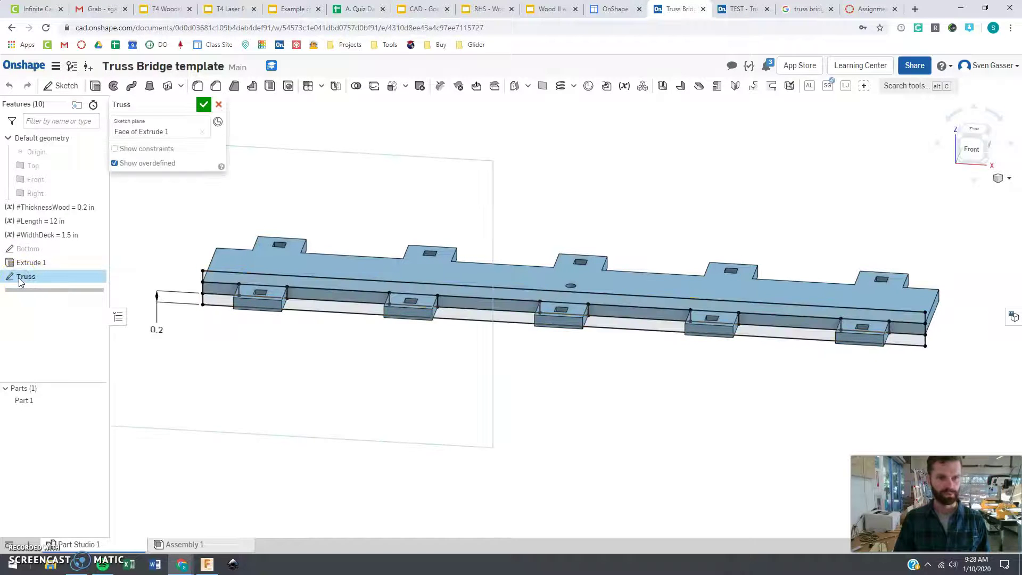
click(34, 279)
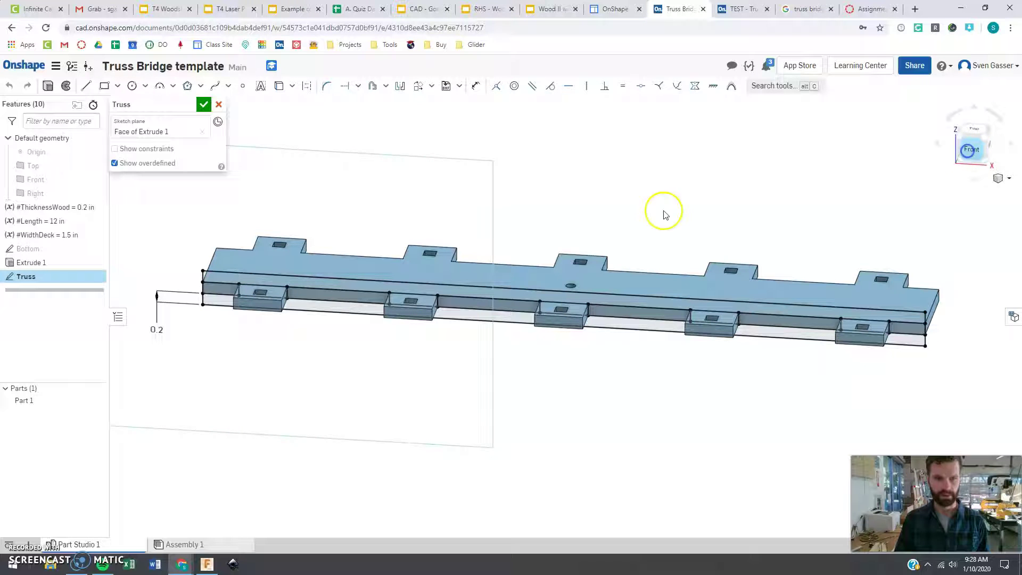
scroll(201, 387, down, 2)
click(477, 363)
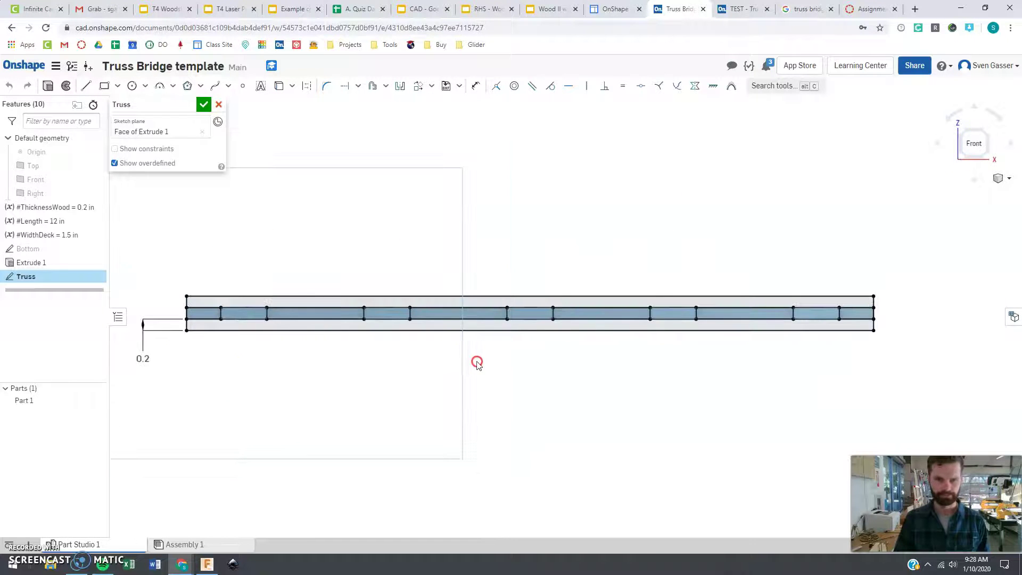
right_drag(477, 363, 458, 378)
click(655, 337)
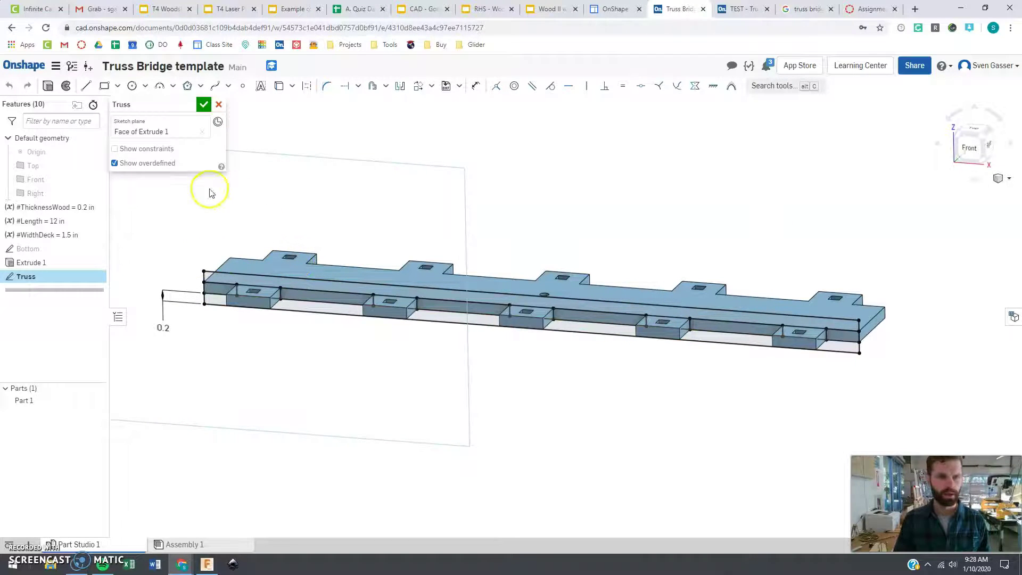
click(969, 142)
scroll(228, 350, down, 2)
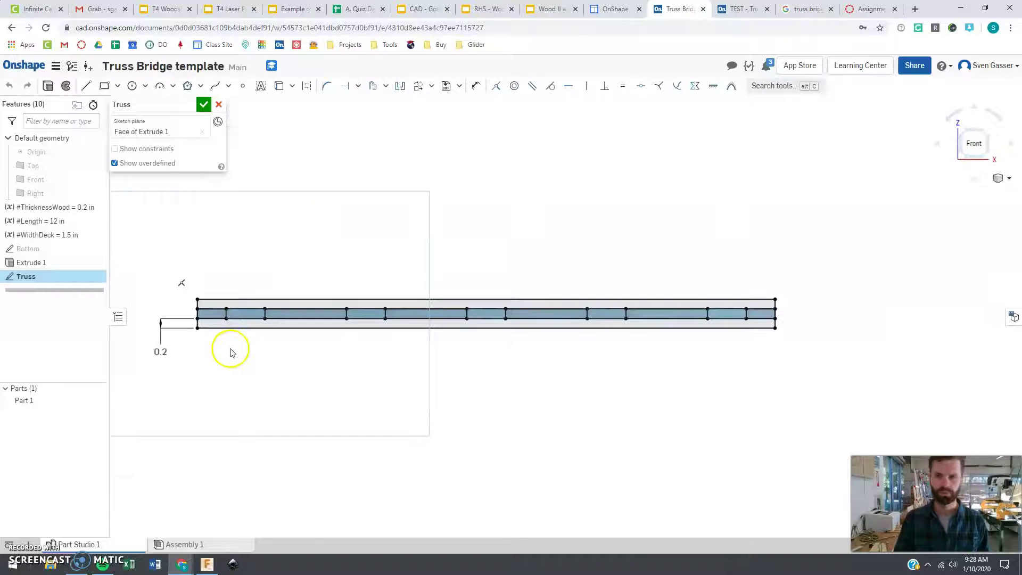
scroll(520, 289, up, 1)
scroll(411, 353, down, 1)
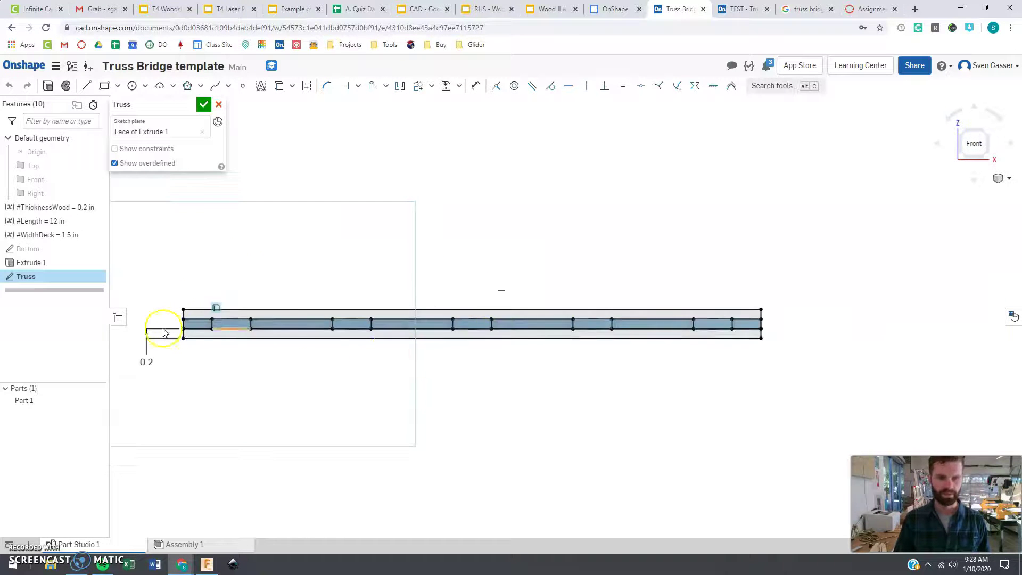
scroll(210, 300, up, 1)
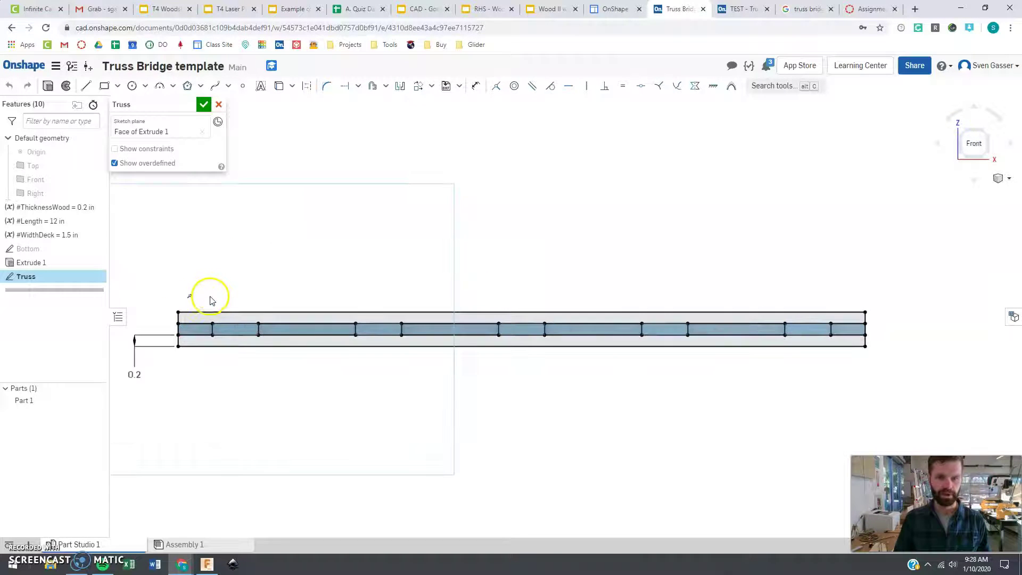
- Draw a trial line up from the deck, then cancel it
click(86, 85)
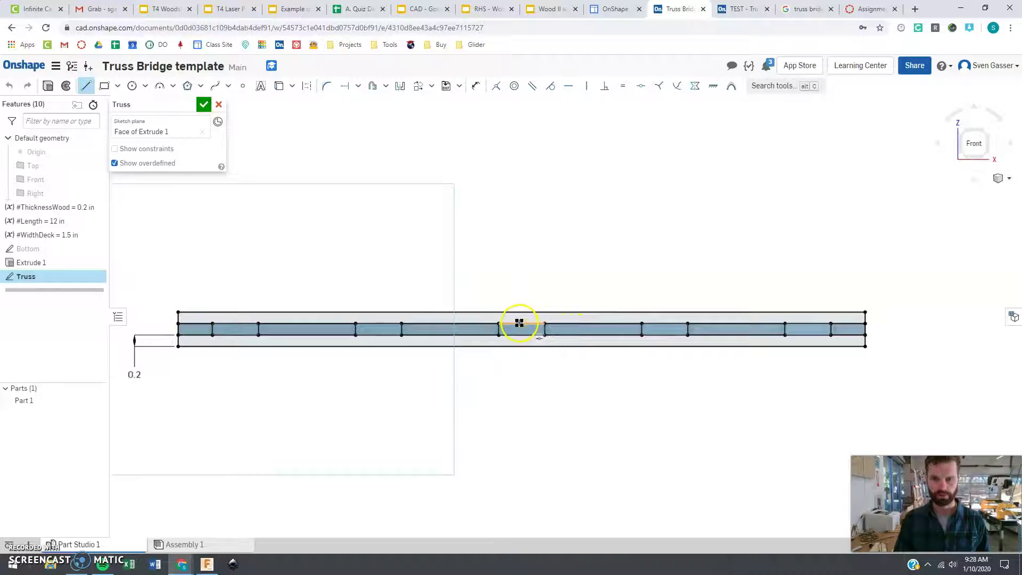
mouse_move(521, 311)
mouse_down()
mouse_move(521, 124)
mouse_move(367, 206)
mouse_move(401, 144)
mouse_move(468, 243)
mouse_move(455, 247)
mouse_up()
key(Escape)
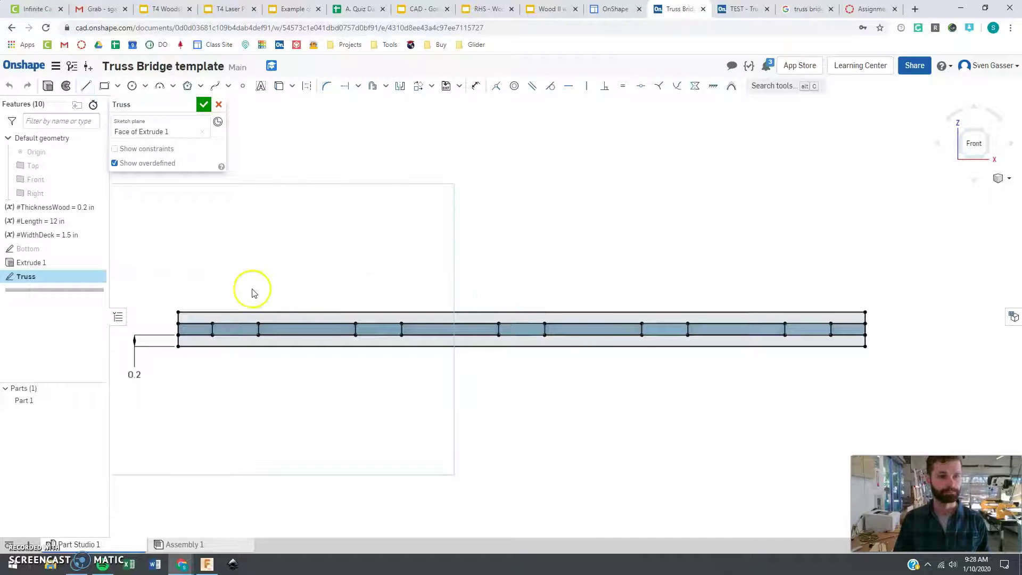
- Sketch a three-peak zigzag across the deck from corner to corner, then view truss bridge images
click(86, 86)
mouse_move(179, 312)
mouse_down()
mouse_move(288, 197)
mouse_move(306, 148)
mouse_move(432, 309)
mouse_move(463, 228)
mouse_move(529, 146)
mouse_move(651, 292)
mouse_move(654, 311)
mouse_up()
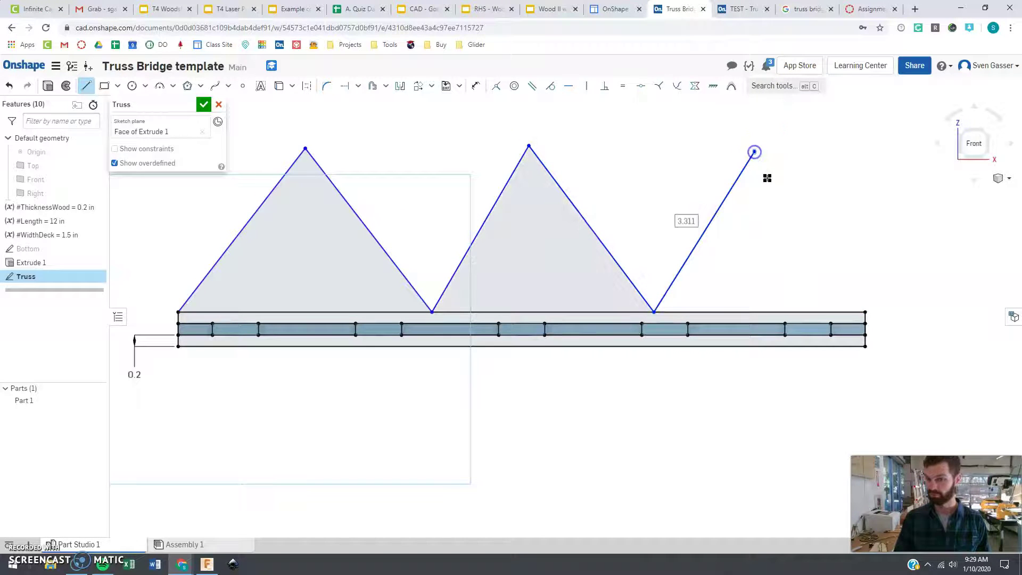
drag(768, 177, 865, 311)
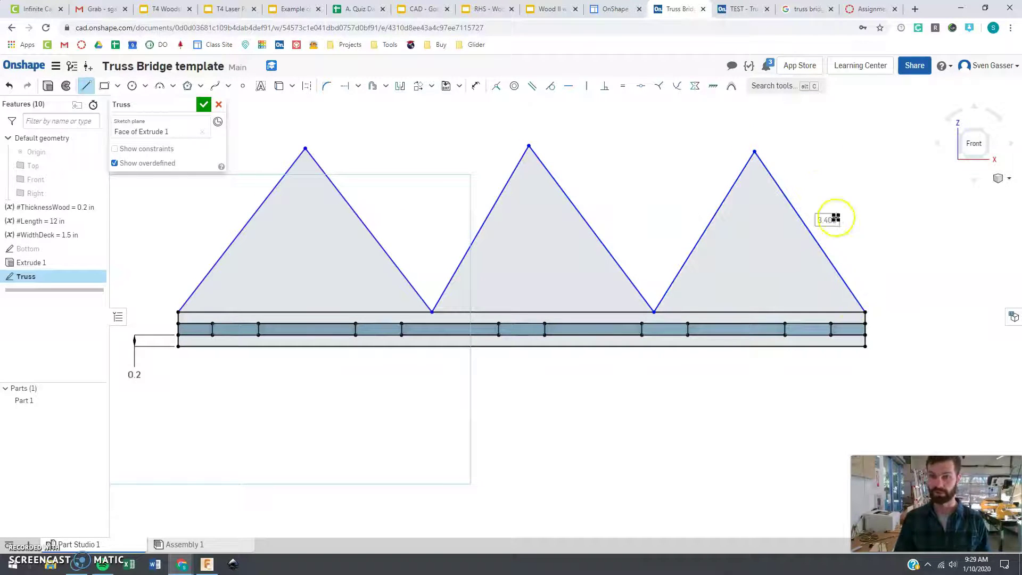
key(Escape)
click(807, 10)
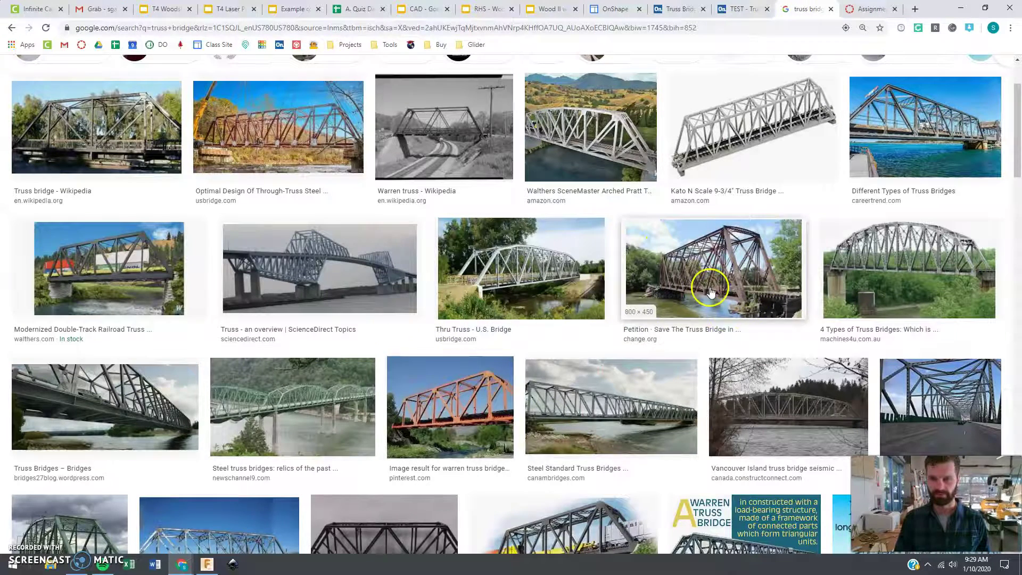
- Scroll through the truss bridge photos, then return to the Truss Bridge template sketch
scroll(671, 337, down, 8)
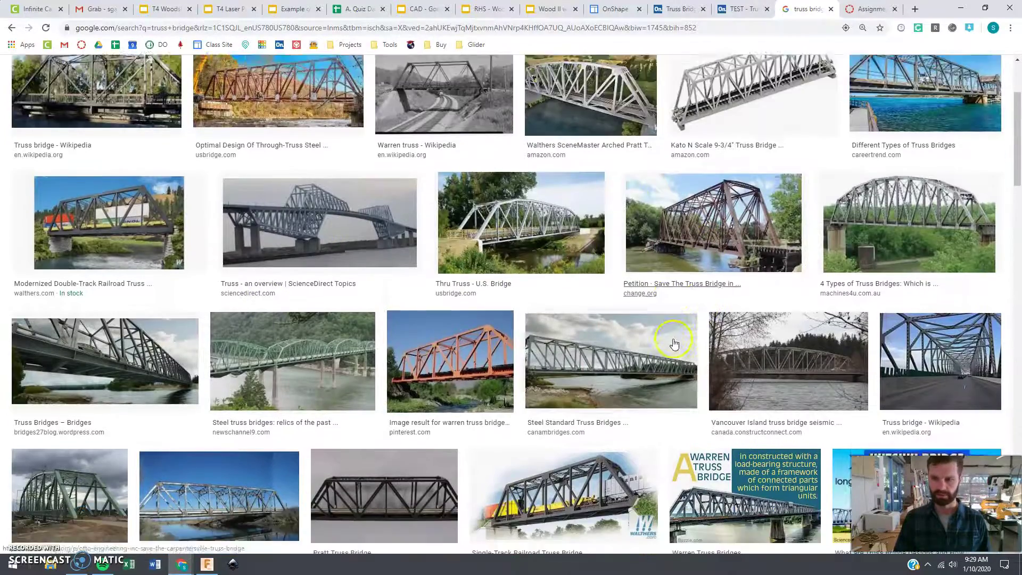
scroll(653, 334, up, 10)
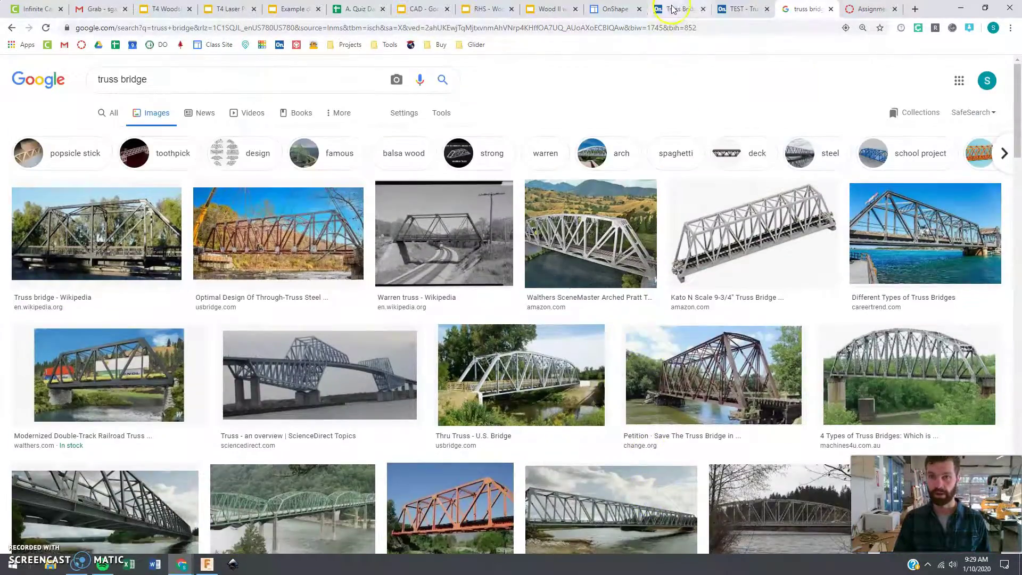
click(672, 9)
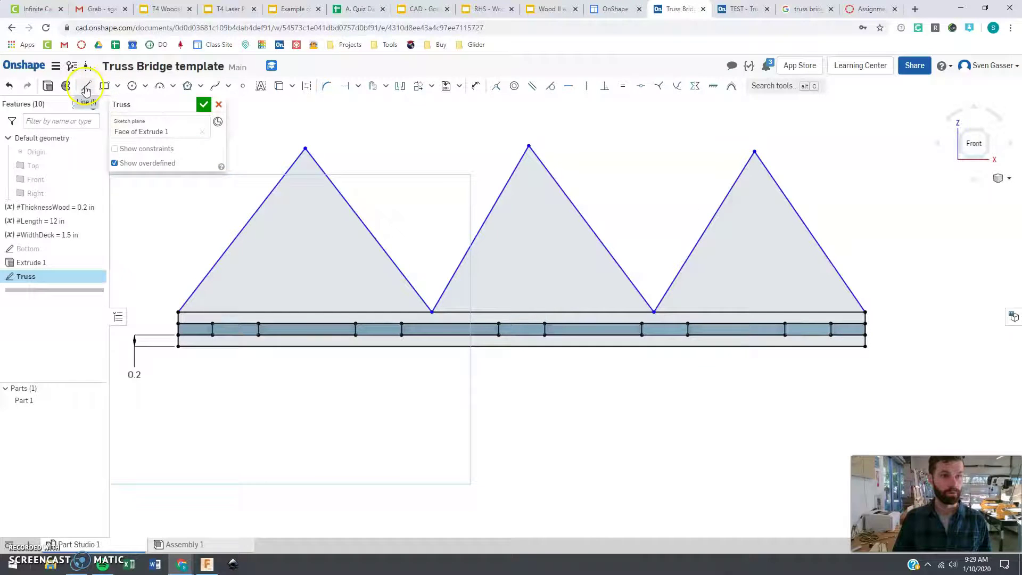
- Draw inner triangles inside the left and middle truss triangles
click(270, 295)
click(359, 281)
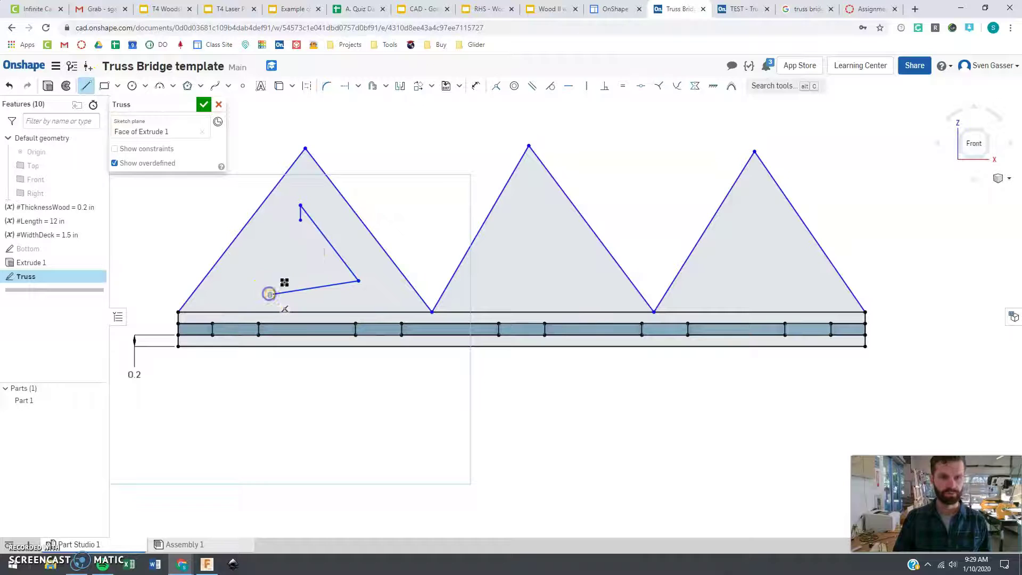
click(270, 294)
click(299, 206)
key(Escape)
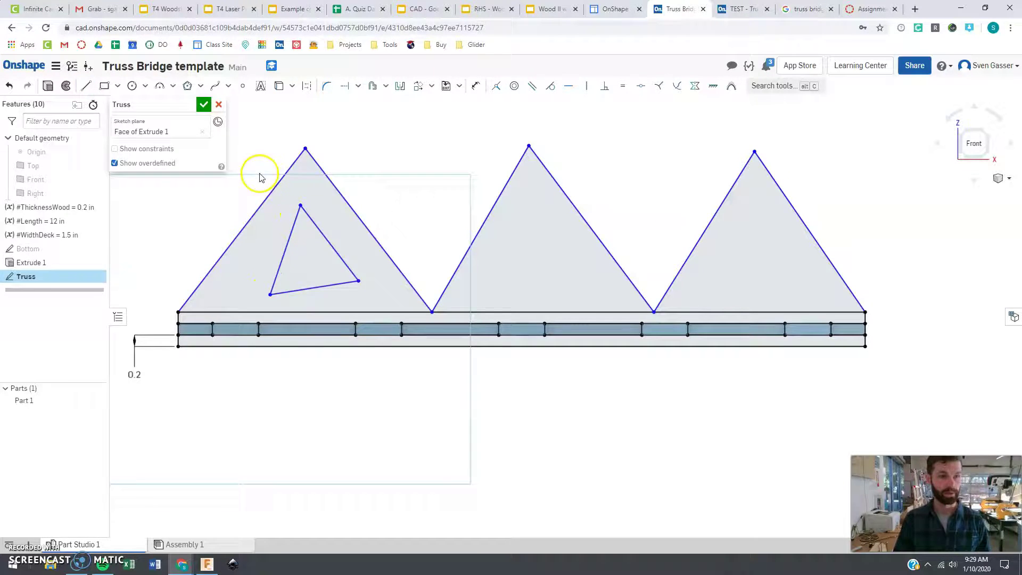
click(87, 87)
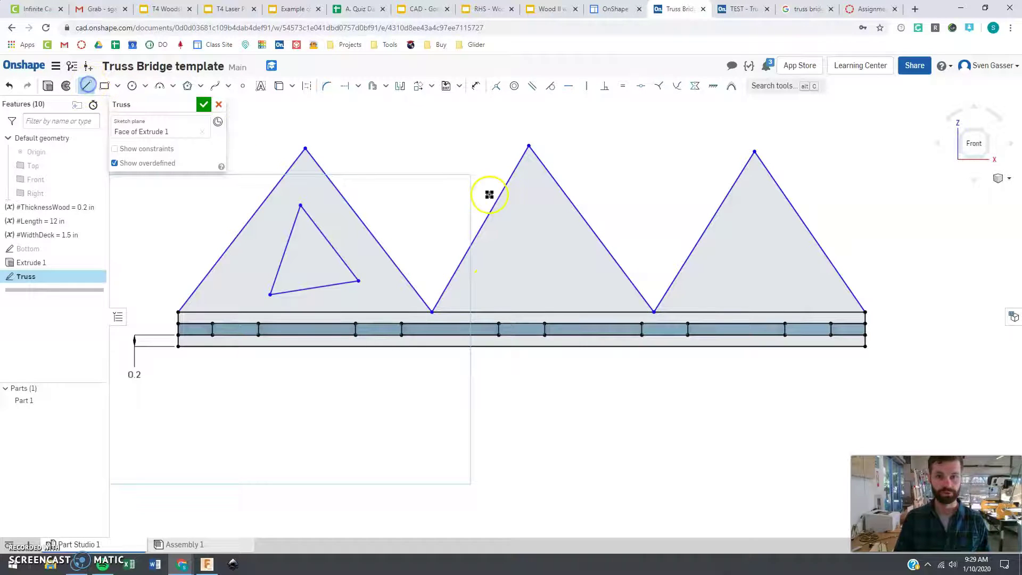
click(498, 279)
click(588, 283)
click(535, 197)
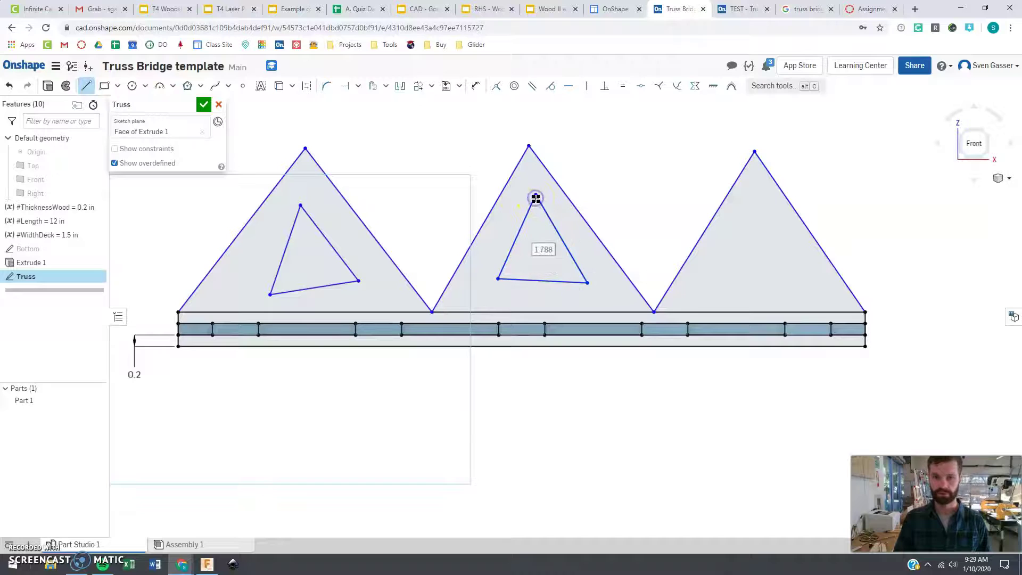
key(Escape)
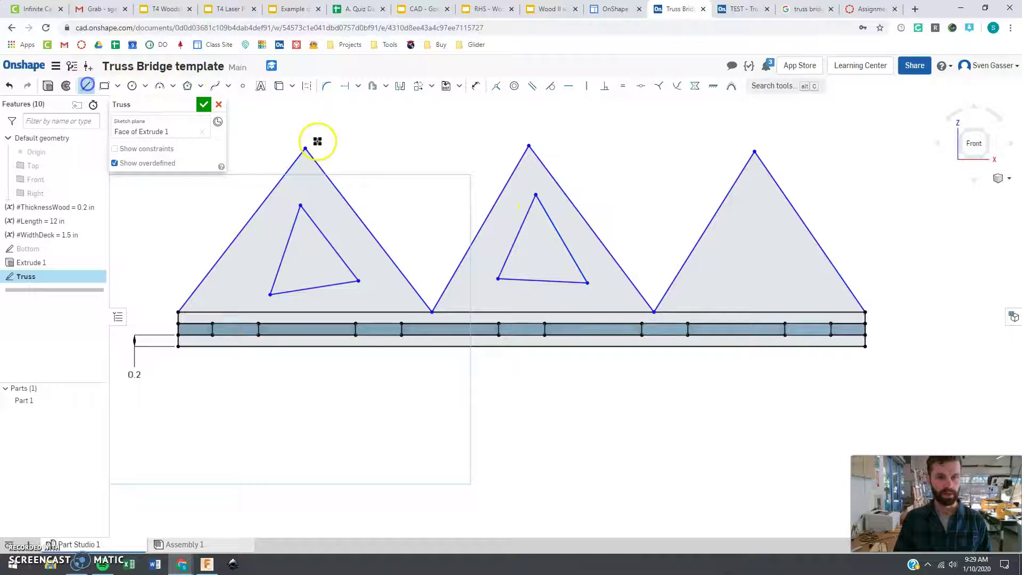
- Draw the top chord joining the left, middle and right apexes
drag(305, 148, 526, 145)
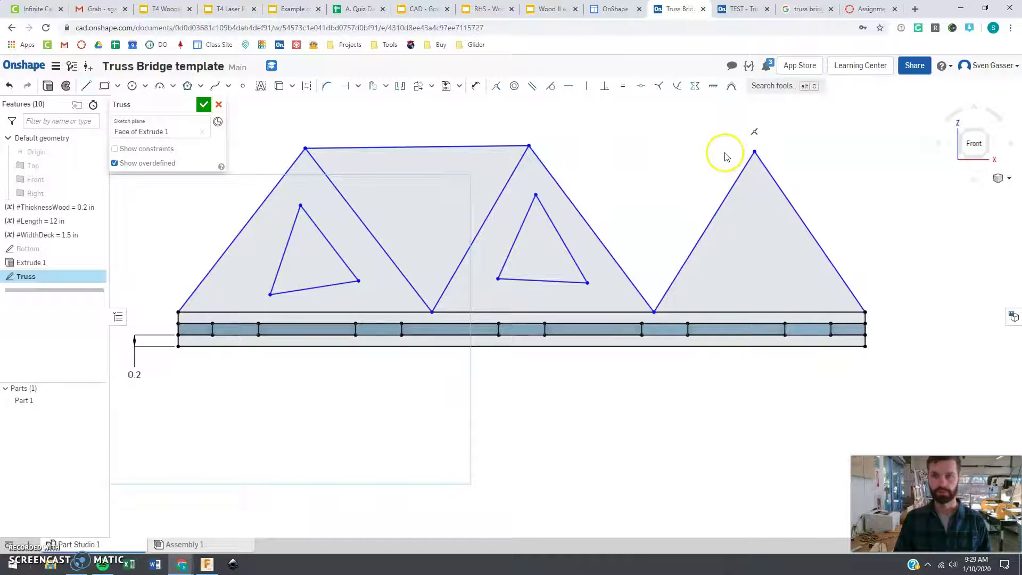
key(l)
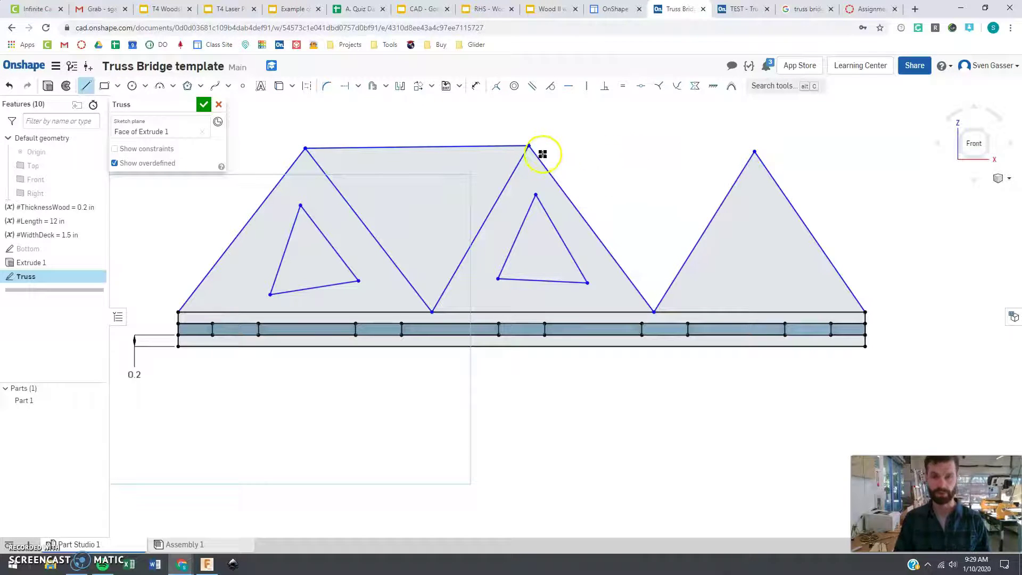
drag(529, 145, 754, 151)
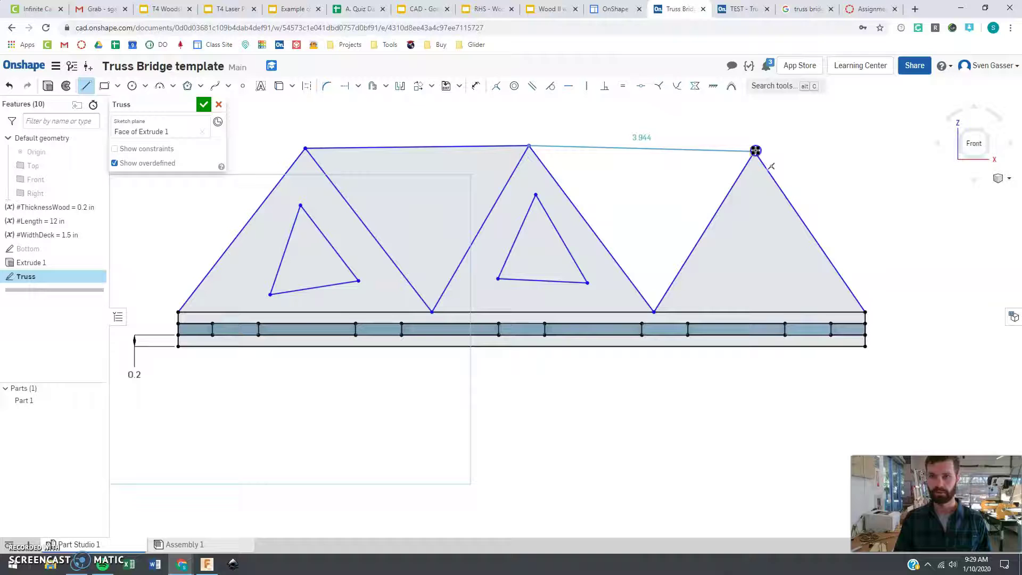
key(Escape)
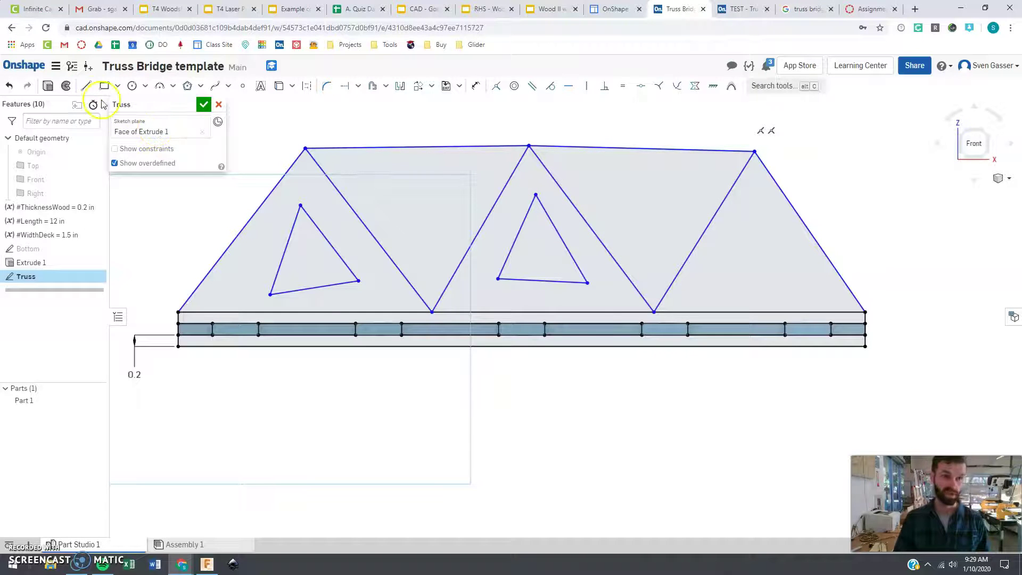
- Start a new-part extrusion using the left, middle and right truss frame regions
key(shift+e)
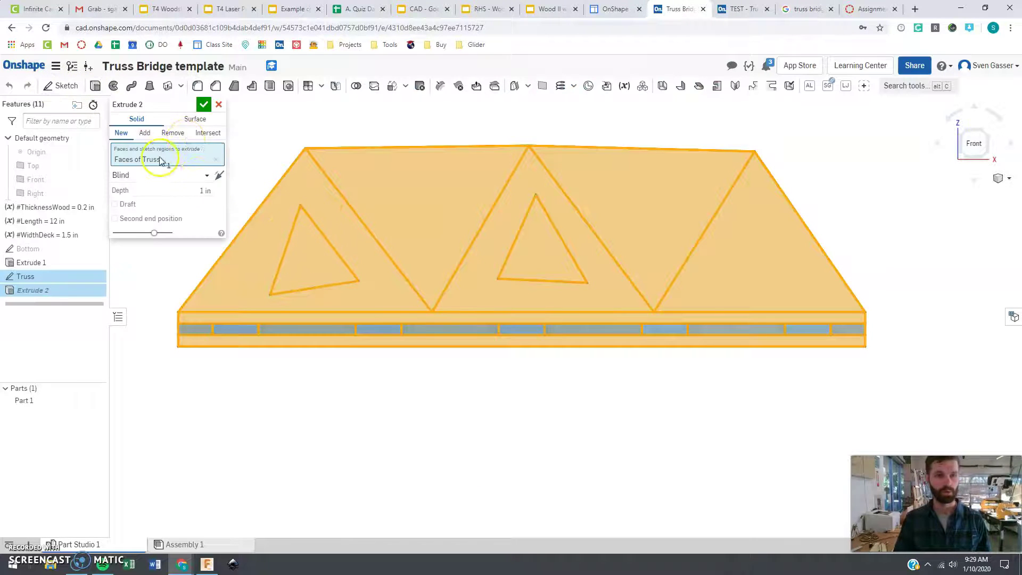
click(326, 227)
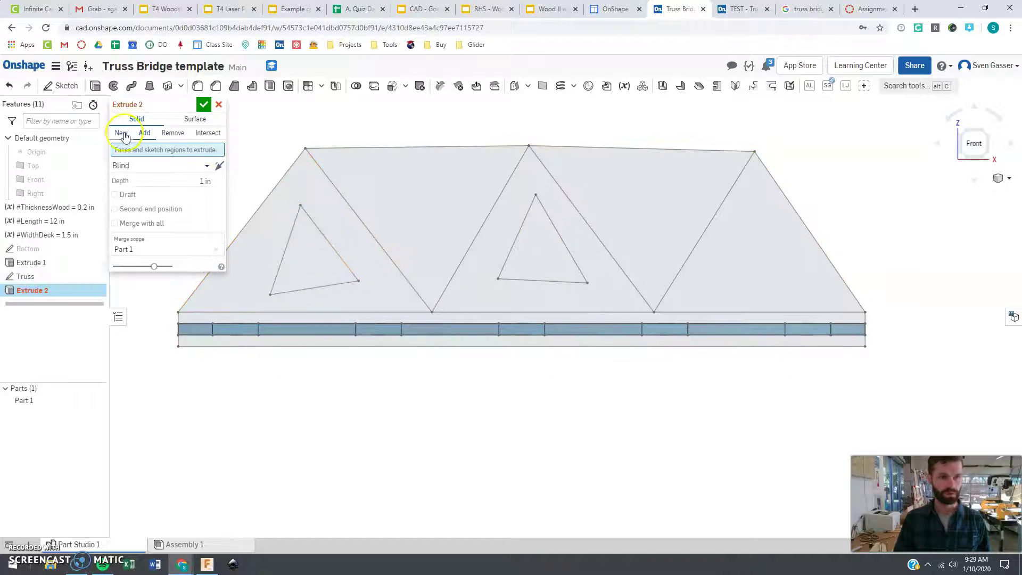
click(122, 137)
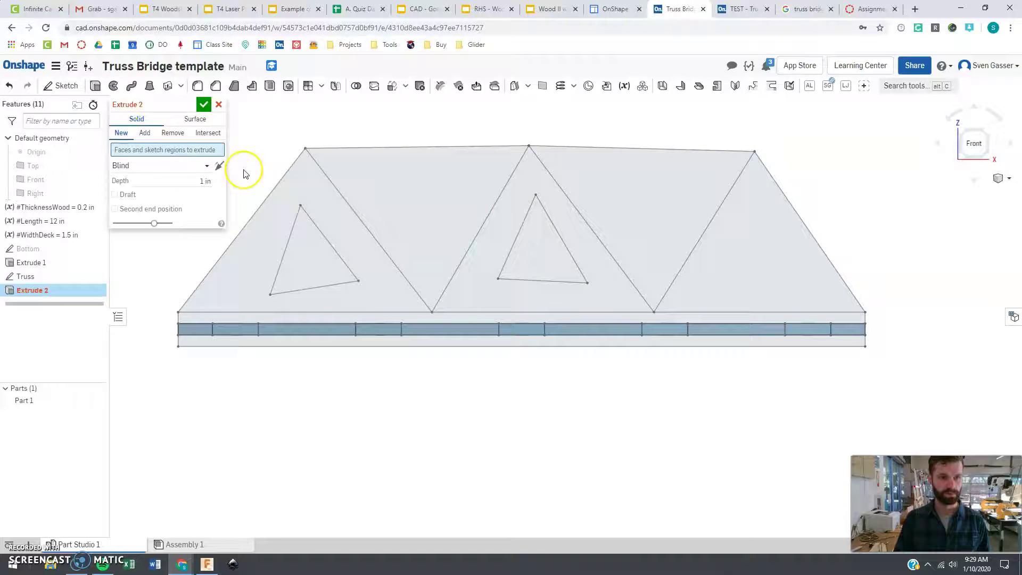
click(313, 195)
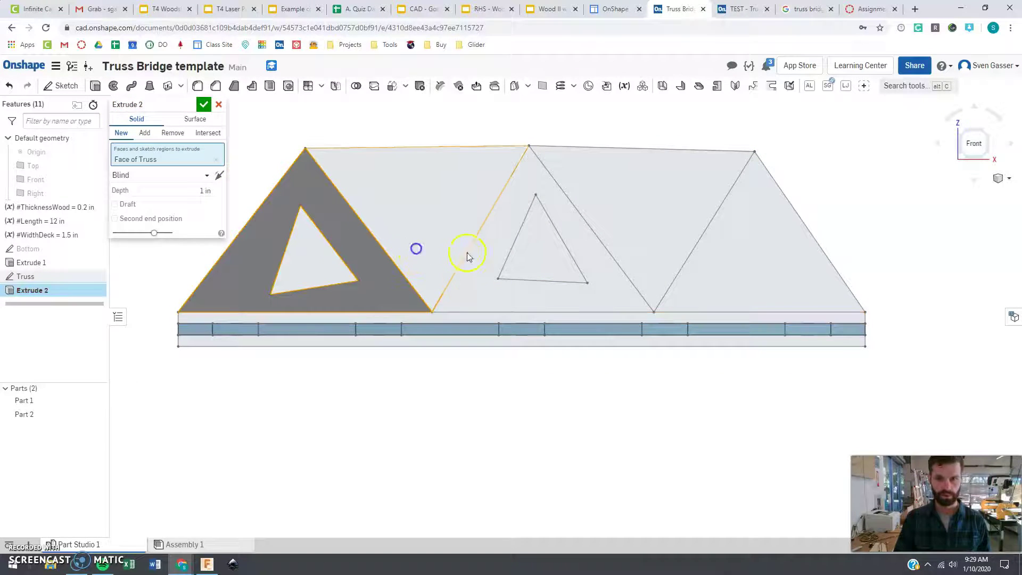
click(483, 291)
click(659, 229)
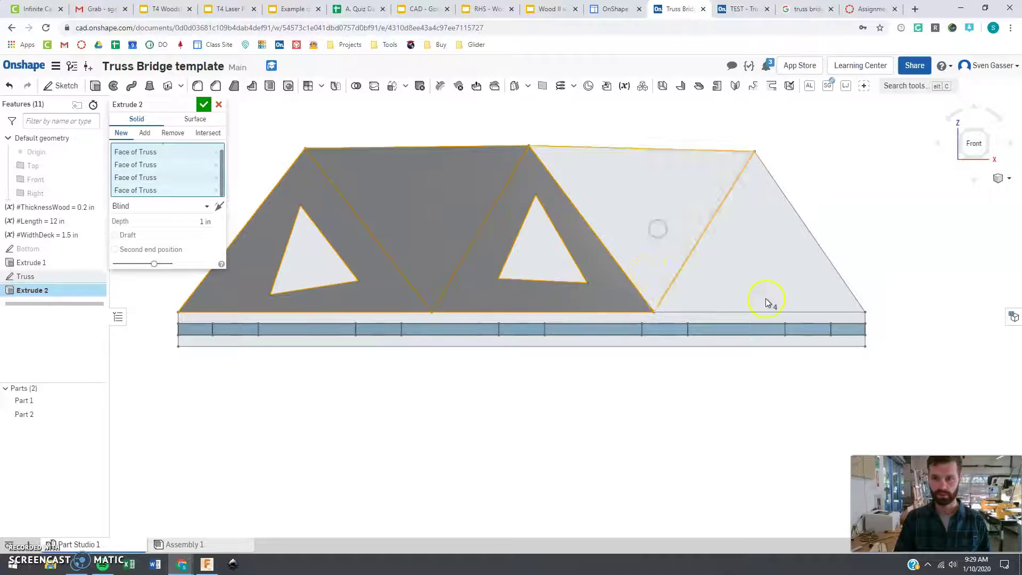
right_drag(402, 360, 434, 381)
click(212, 327)
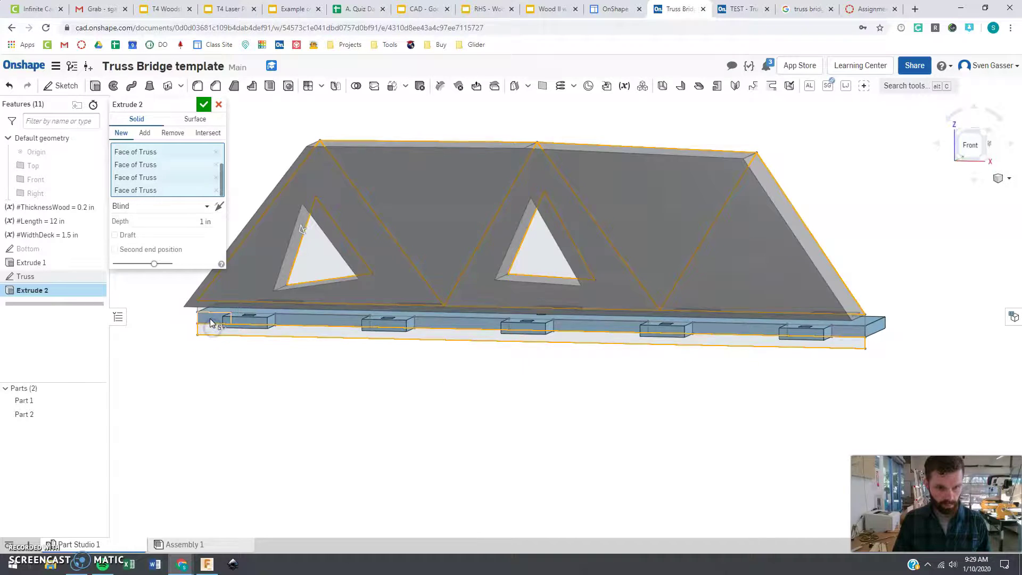
click(319, 321)
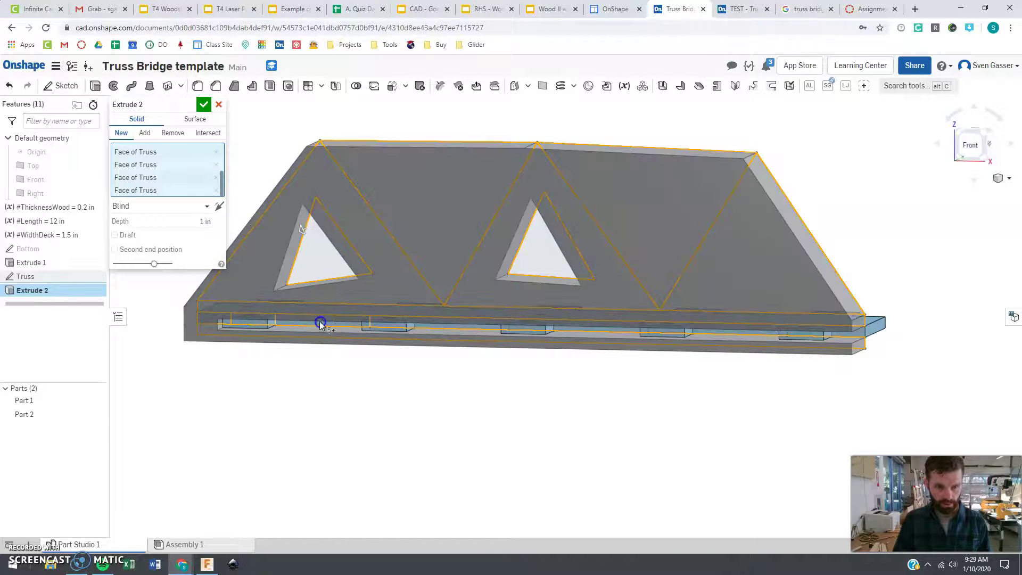
- Set the extrusion depth to #ThicknessWood and check the right side
click(734, 331)
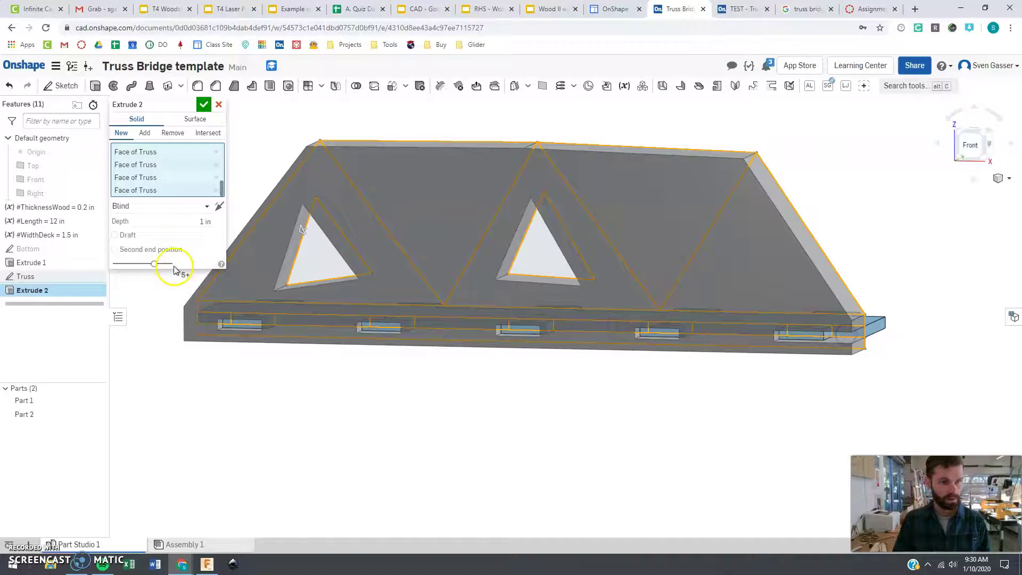
text(#ThicknessWood)
key(Return)
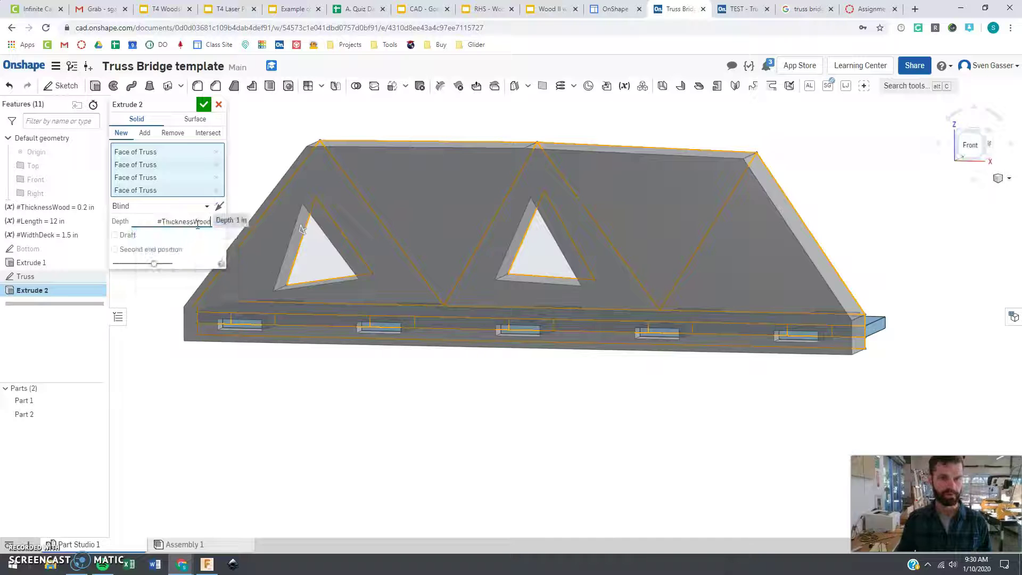
click(197, 225)
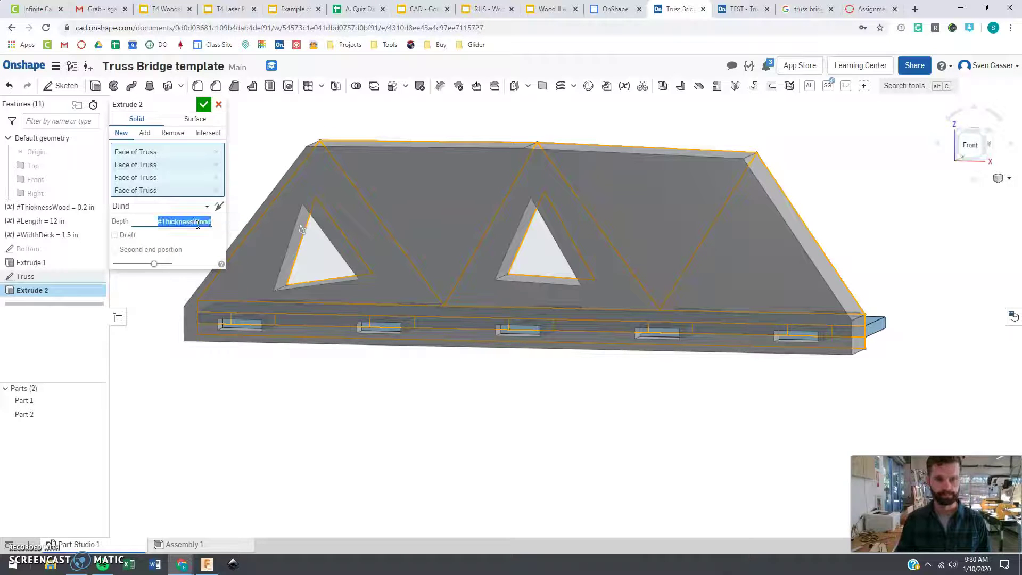
right_drag(463, 383, 433, 388)
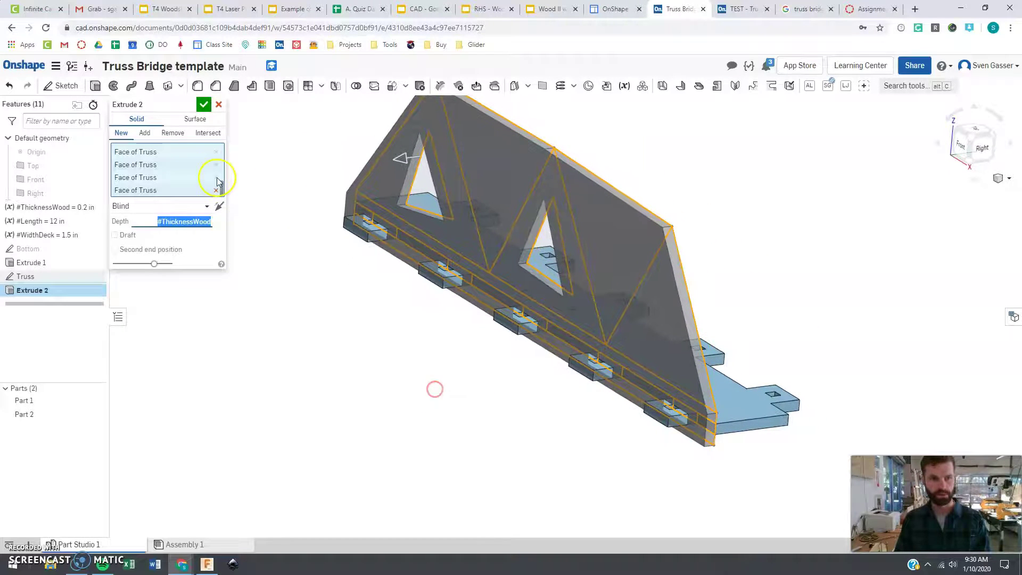
- Confirm Extrude 2, creating the #ThicknessWood-thick truss wall as Part 2
click(204, 105)
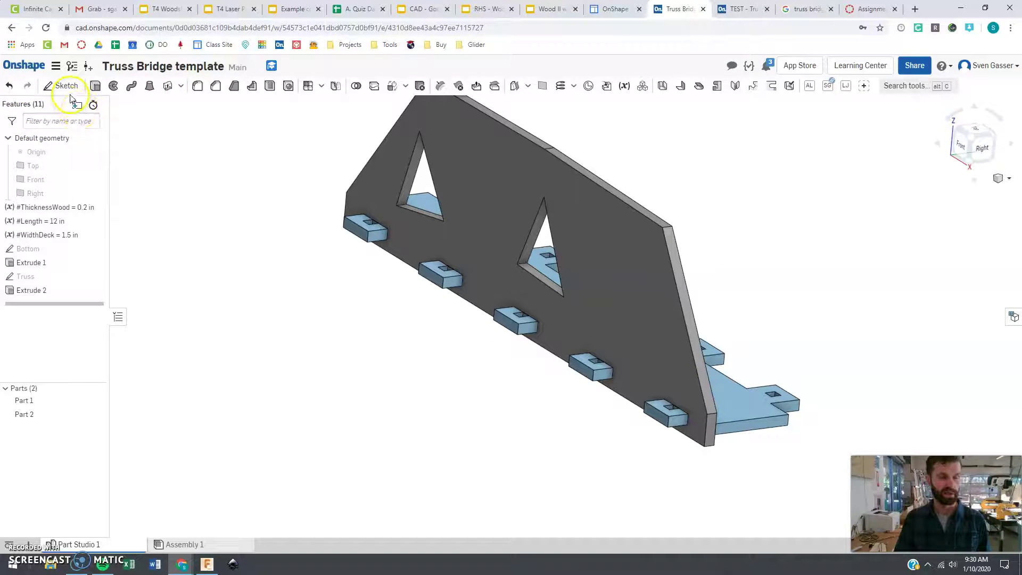
- Reopen the Truss sketch and view it straight from the front
double_click(28, 280)
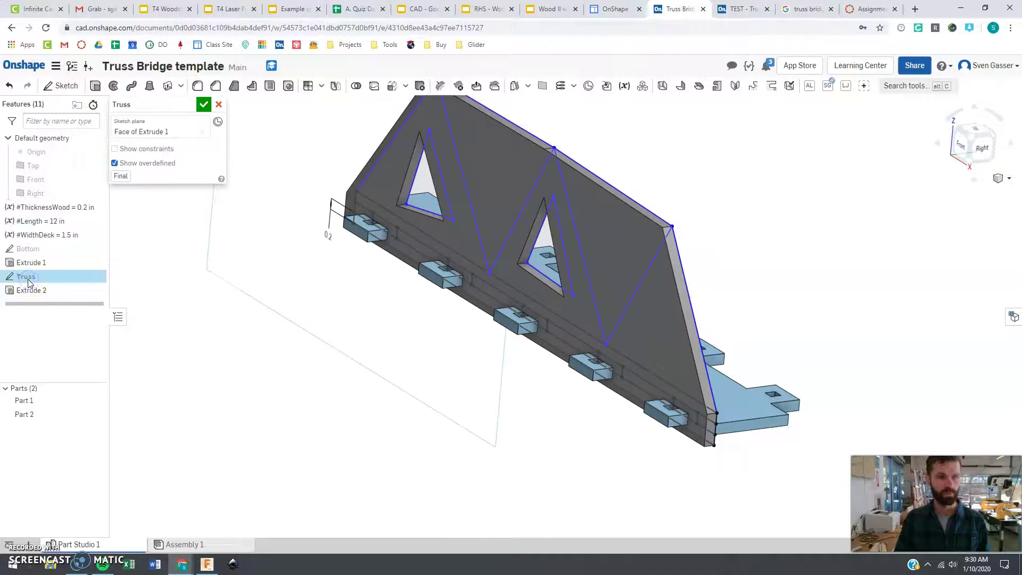
click(963, 146)
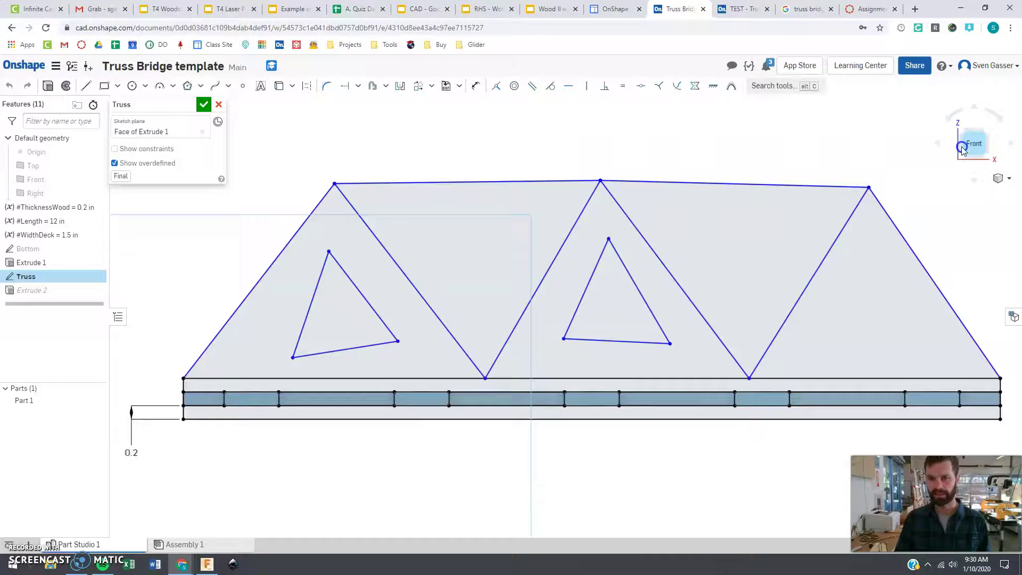
scroll(750, 167, down, 2)
scroll(856, 157, up, 4)
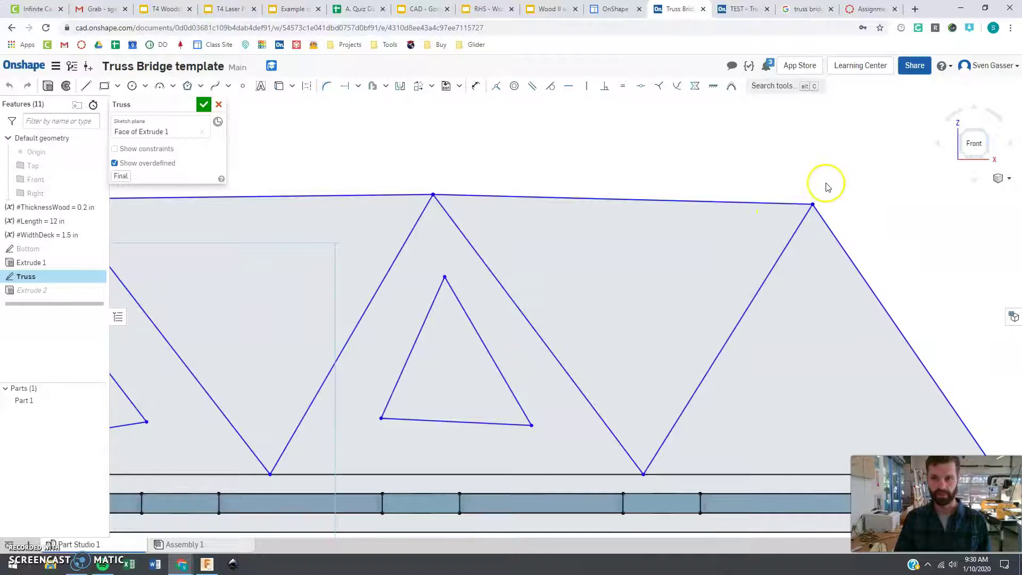
scroll(825, 192, up, 3)
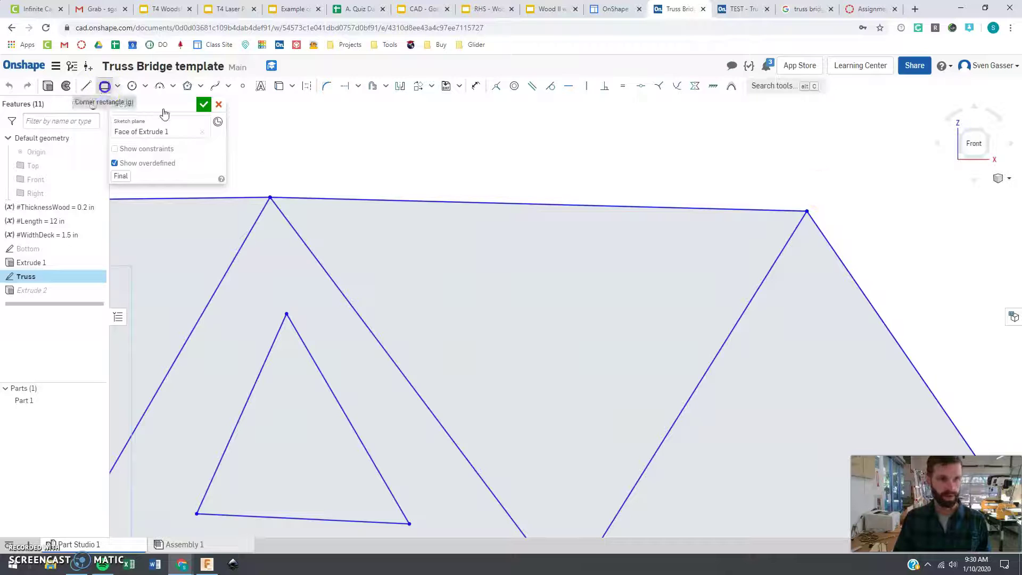
- Draw a small rectangular notch outline on the top chord with lines
click(104, 86)
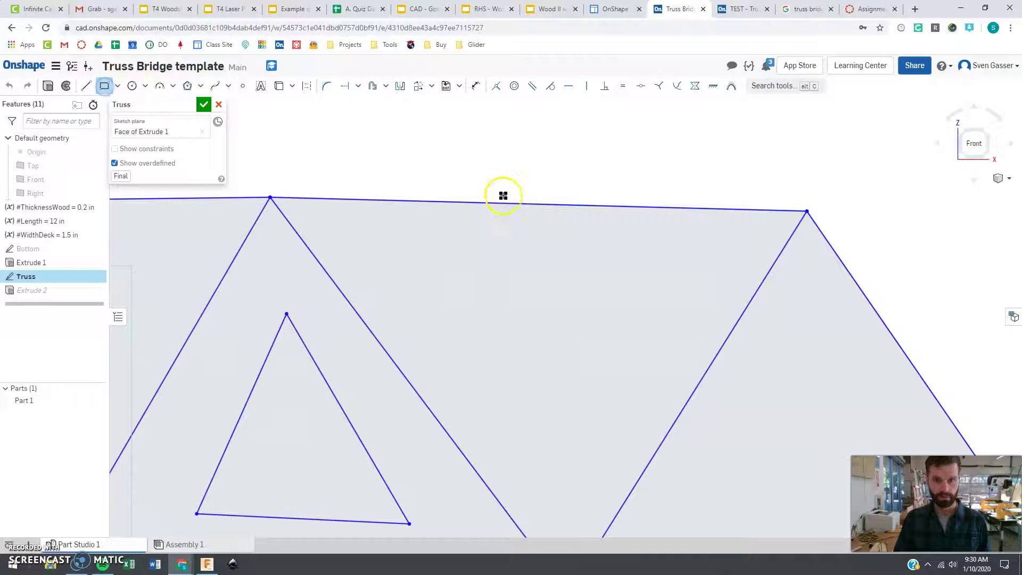
click(85, 86)
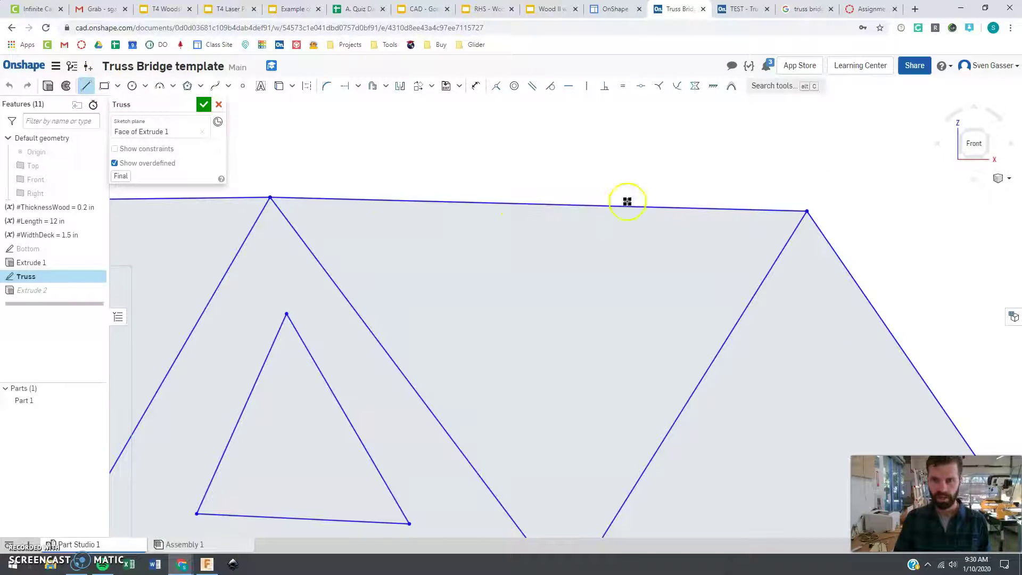
click(319, 199)
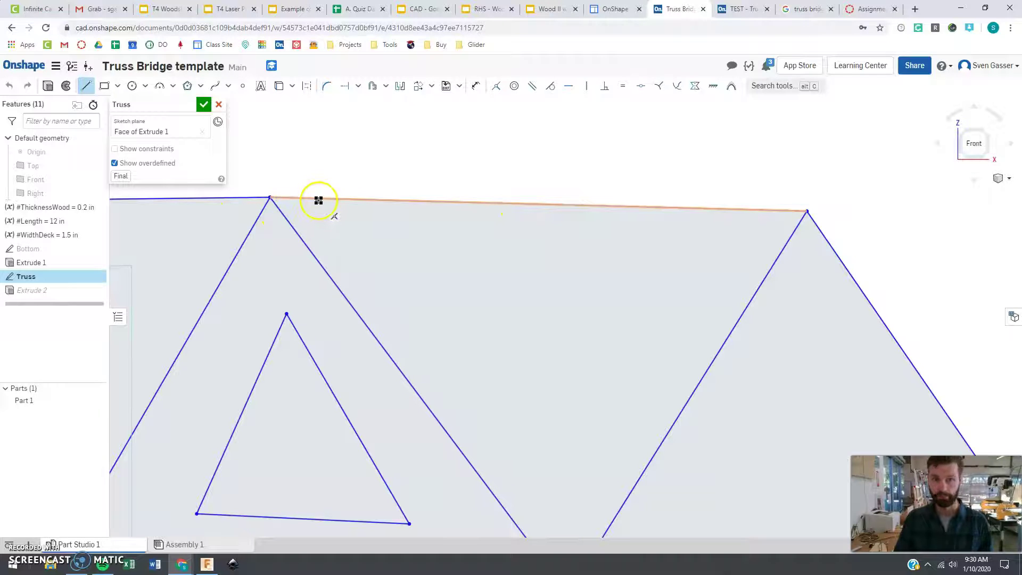
click(339, 220)
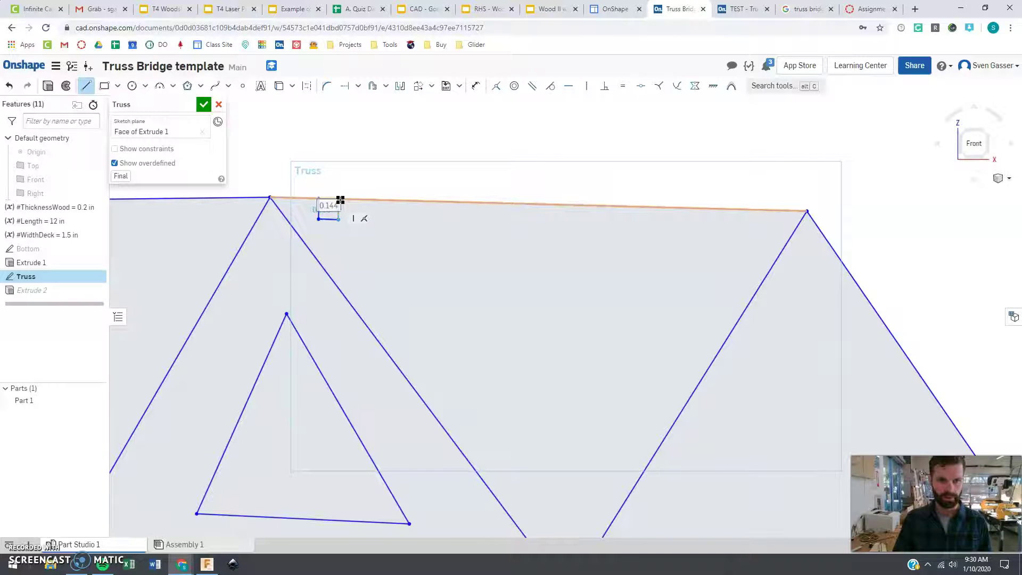
click(340, 200)
key(Escape)
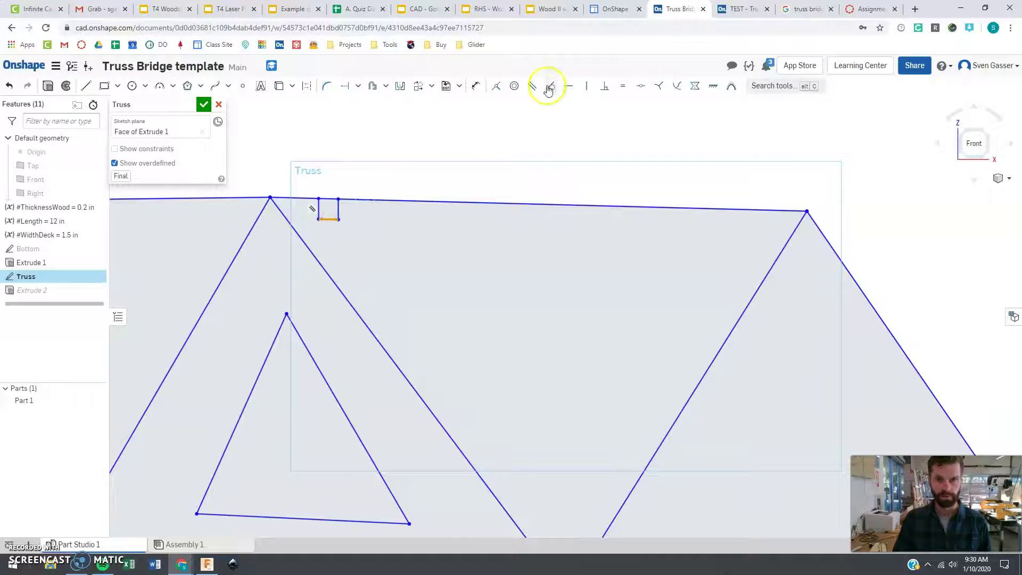
- Make the top chord horizontal, dimension the notch width to #ThicknessWood, and finish the sketch
click(568, 86)
click(358, 199)
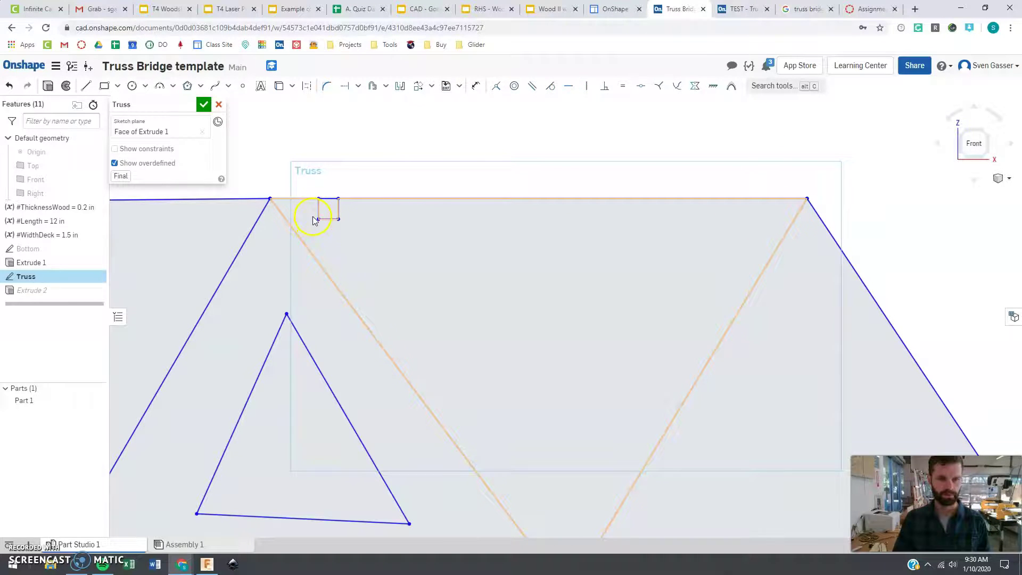
scroll(310, 217, up, 4)
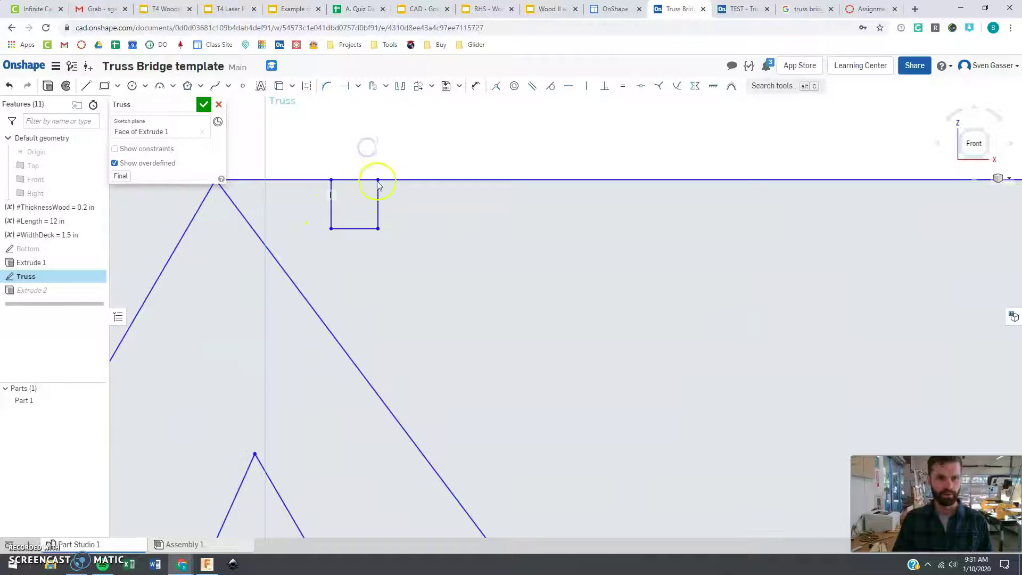
key(u)
click(353, 229)
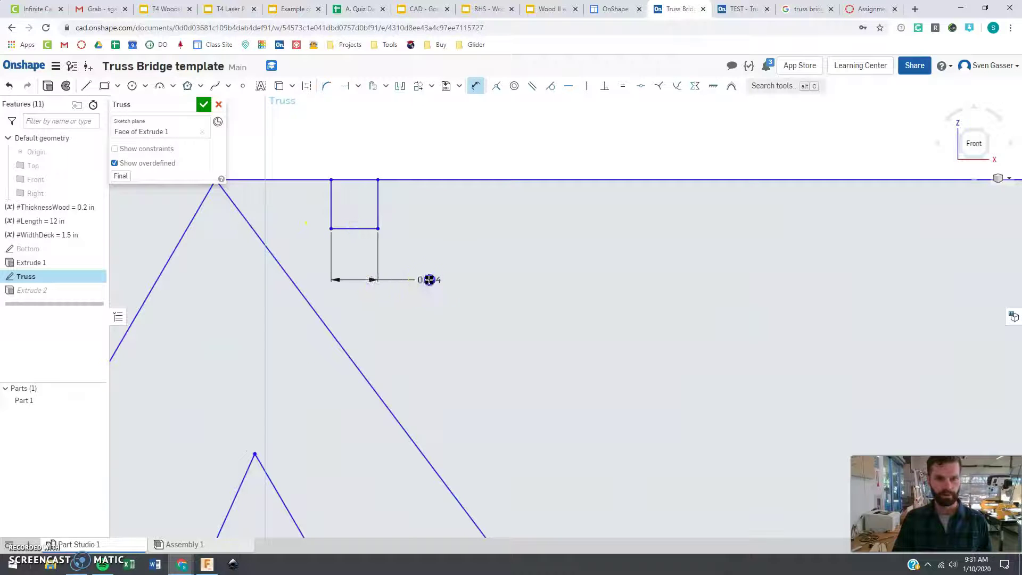
click(525, 298)
text(#)
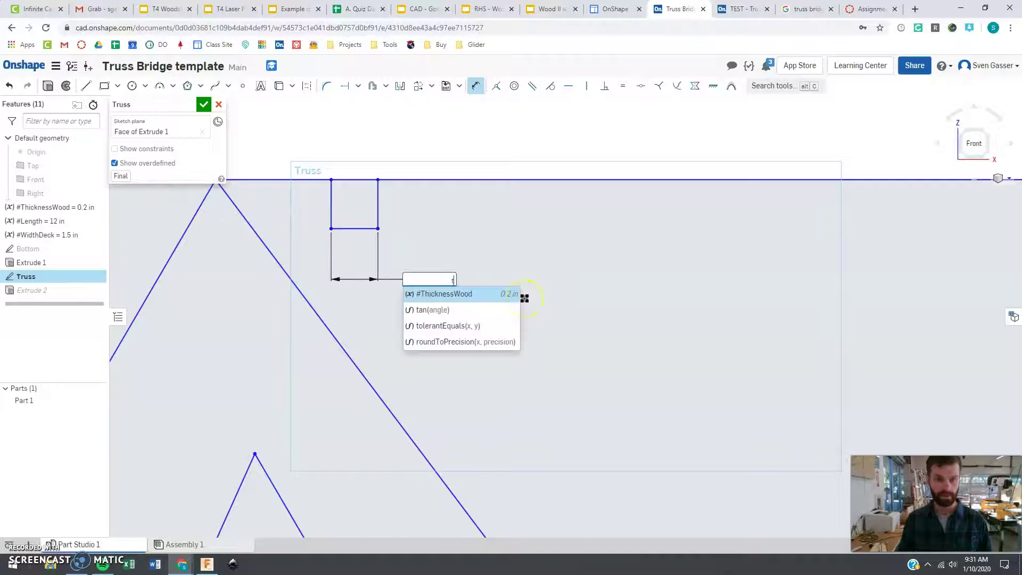
key(Return)
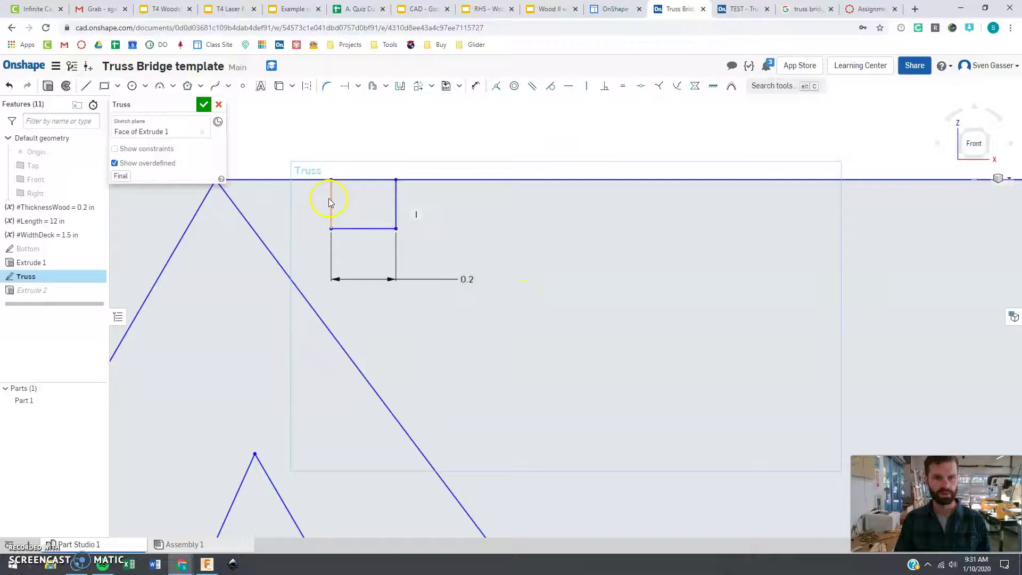
scroll(394, 192, down, 3)
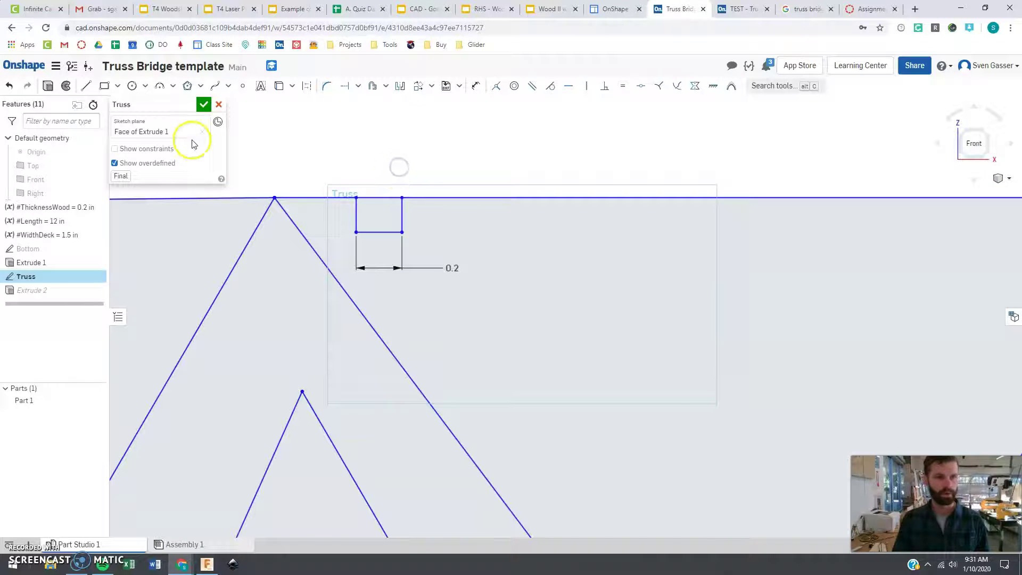
click(203, 104)
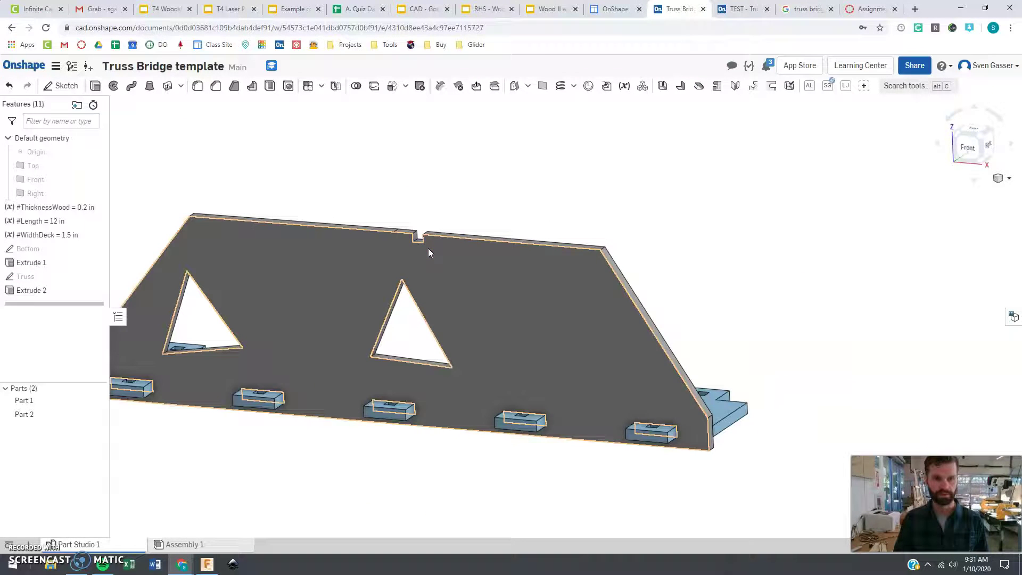
- Orbit to view the notched truss at an angle, deselect it, and check the Bottom sketch
right_drag(458, 253, 445, 268)
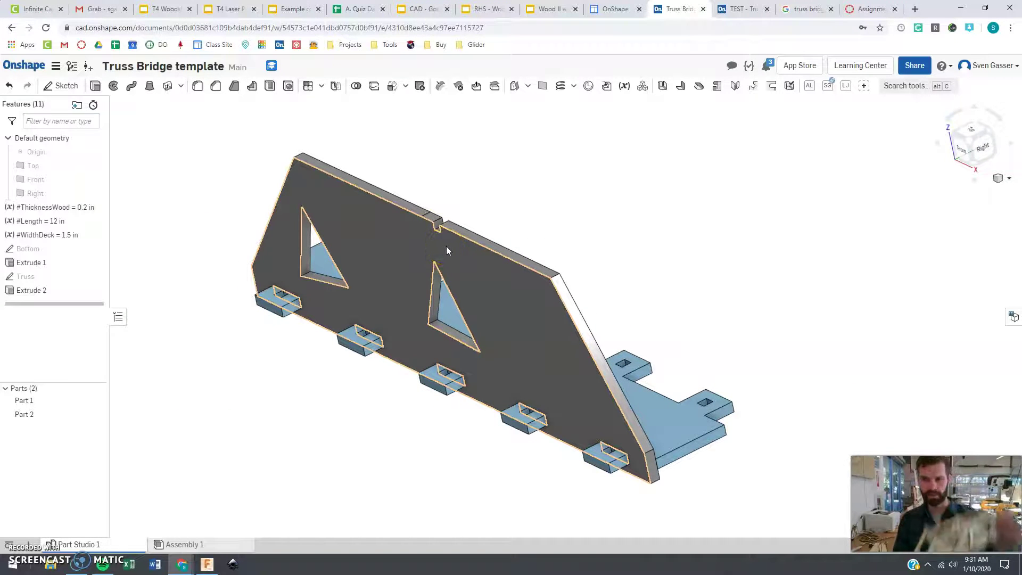
click(453, 243)
click(139, 257)
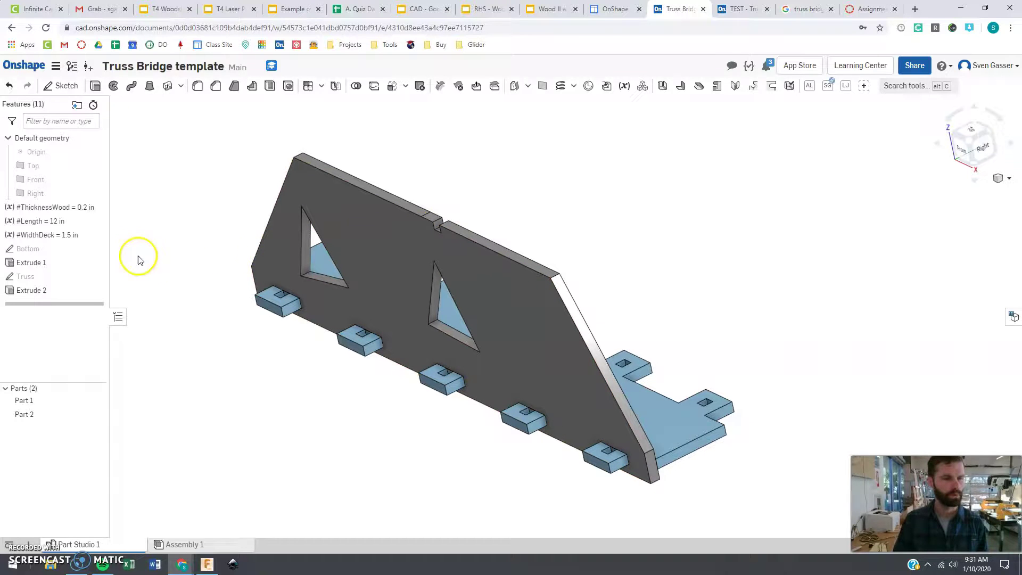
click(55, 253)
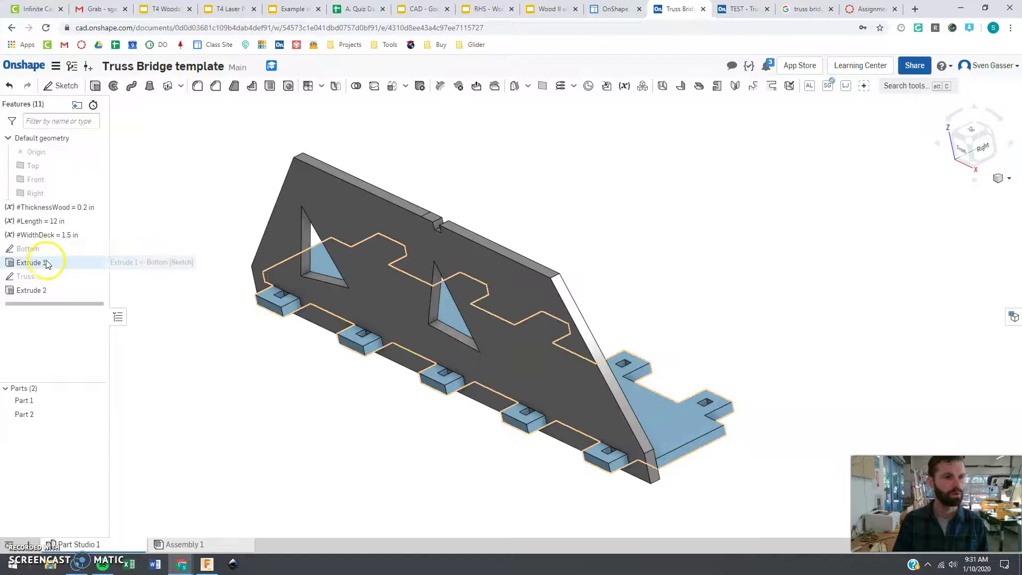
- Linear-pattern Part 2 along the flipped Extrude 1 edge: 2 instances, #WidthDeck+#ThicknessWood (1.7 in) apart
click(306, 87)
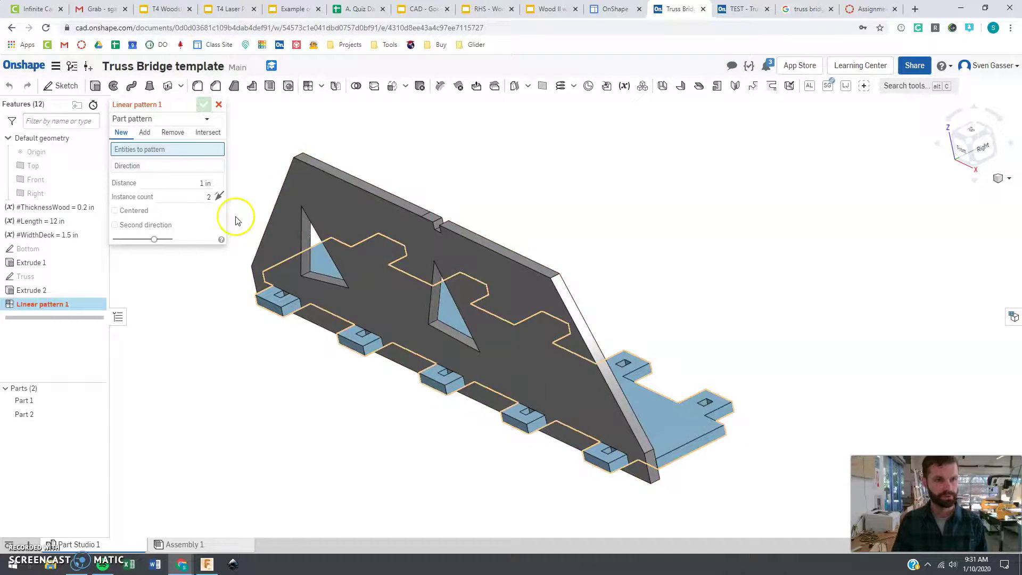
click(529, 330)
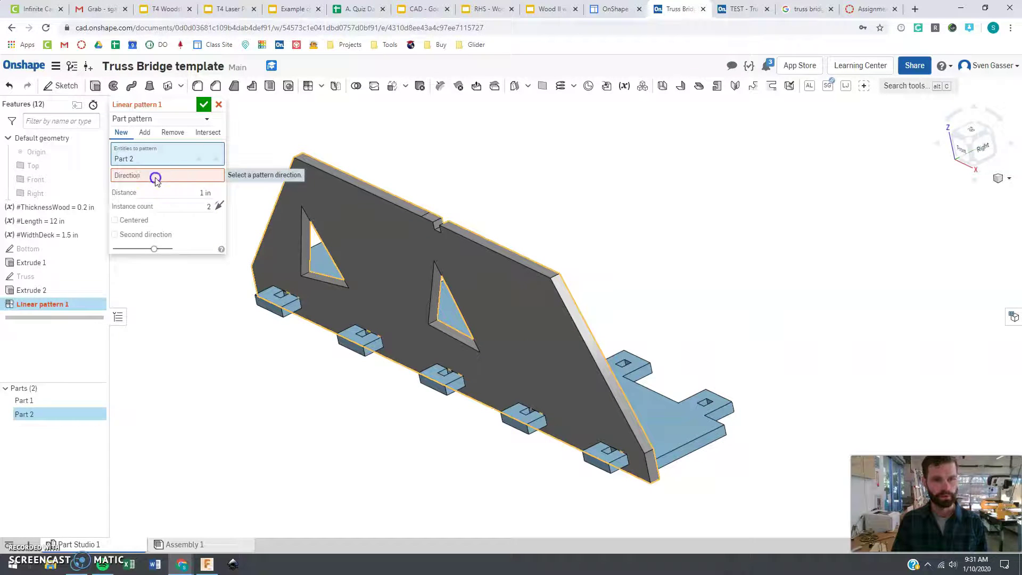
click(679, 445)
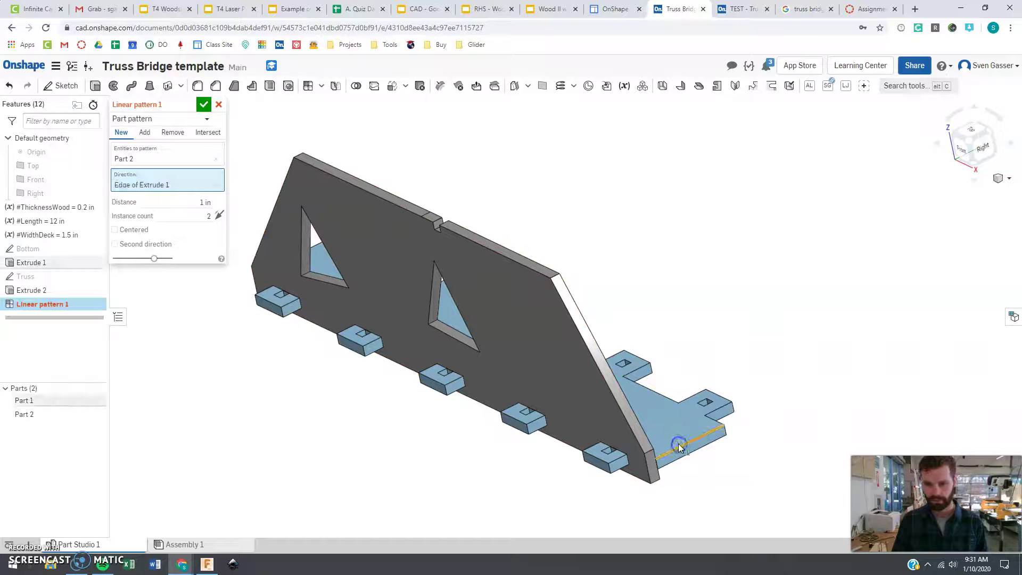
click(215, 217)
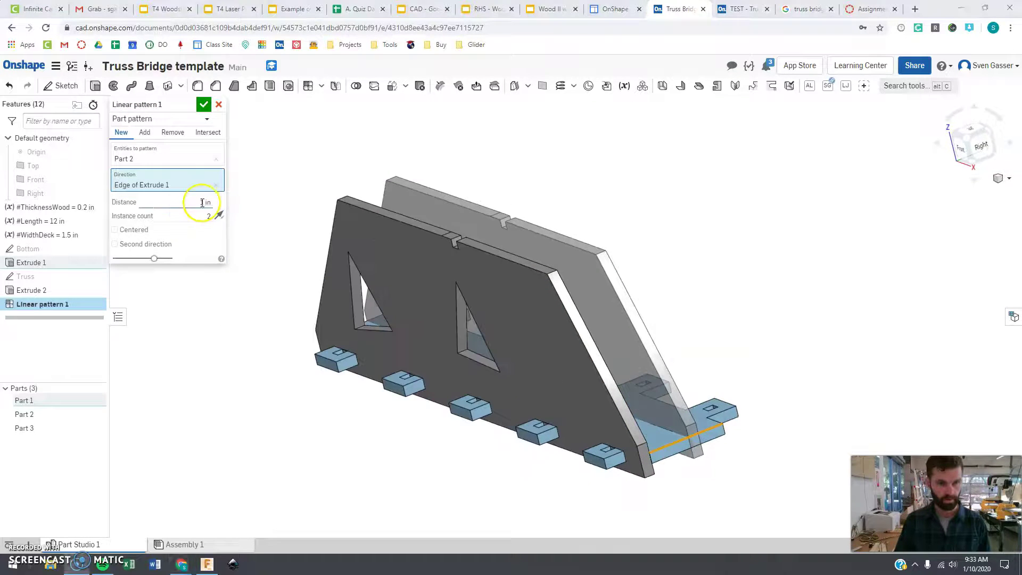
drag(64, 221, 156, 208)
text(#Wi)
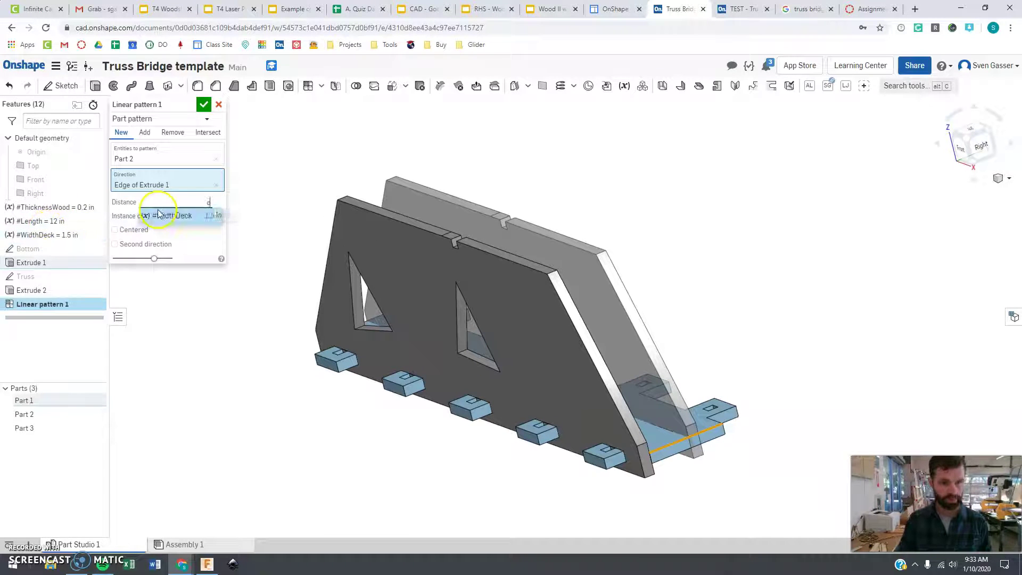
text(d)
click(170, 215)
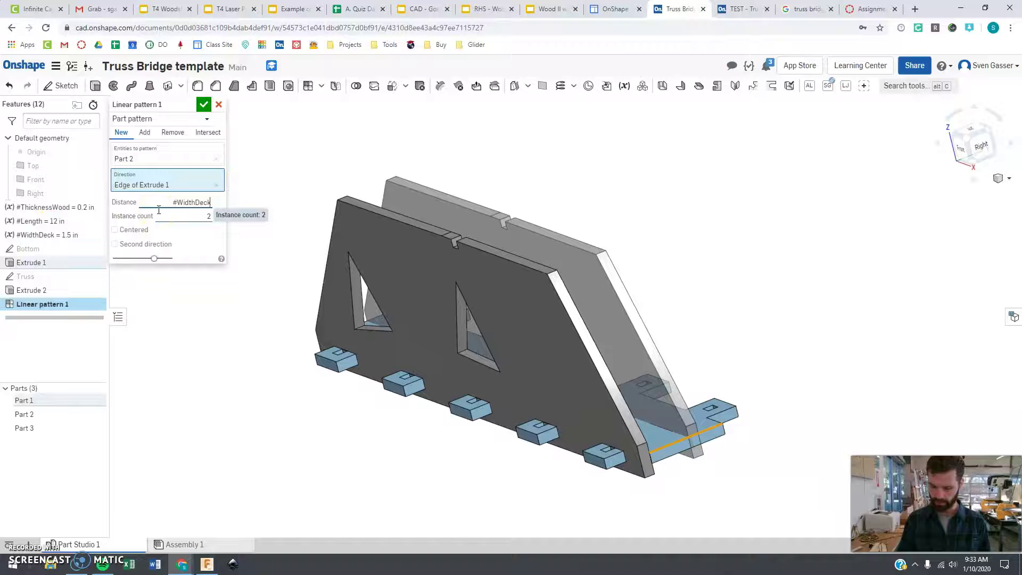
text(+t)
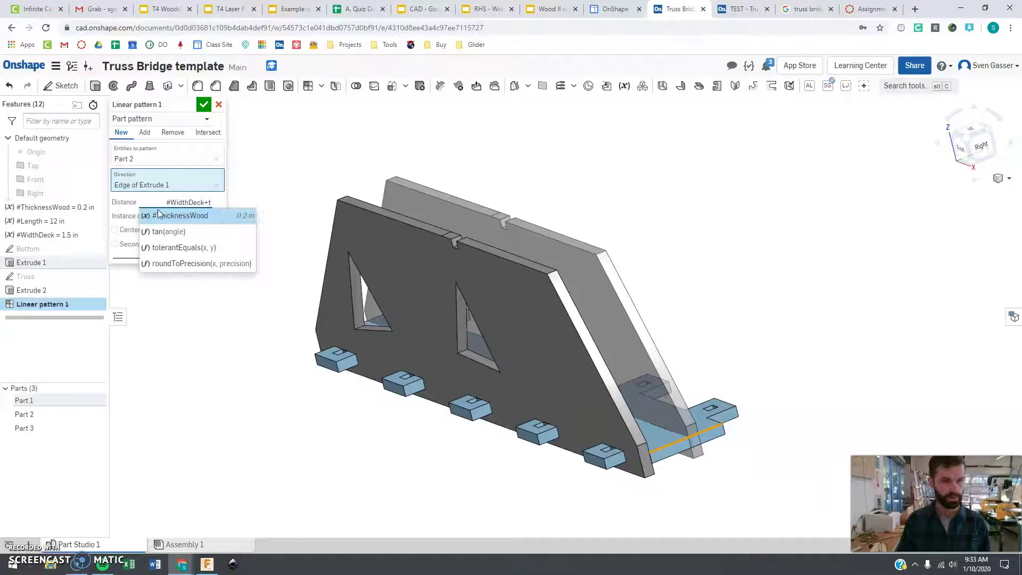
click(159, 215)
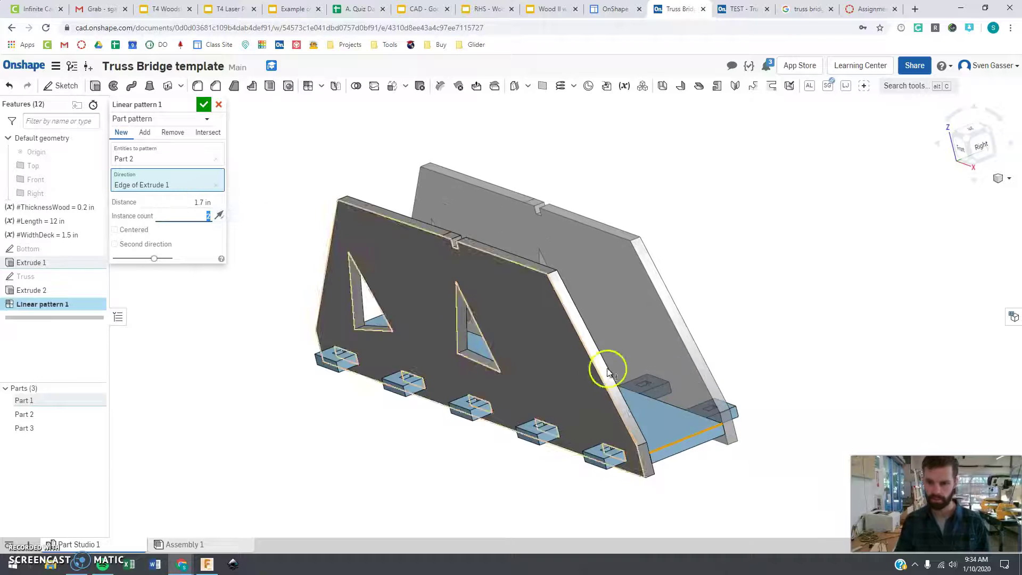
right_drag(605, 365, 563, 358)
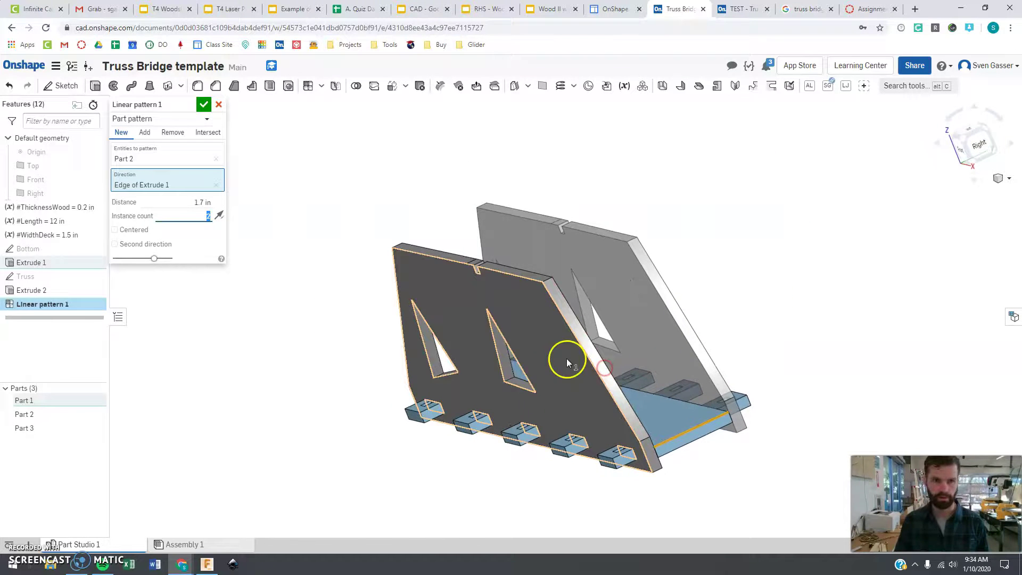
- Commit the linear pattern as Part 3 and start Sketch 1 on the truss notch face
click(205, 106)
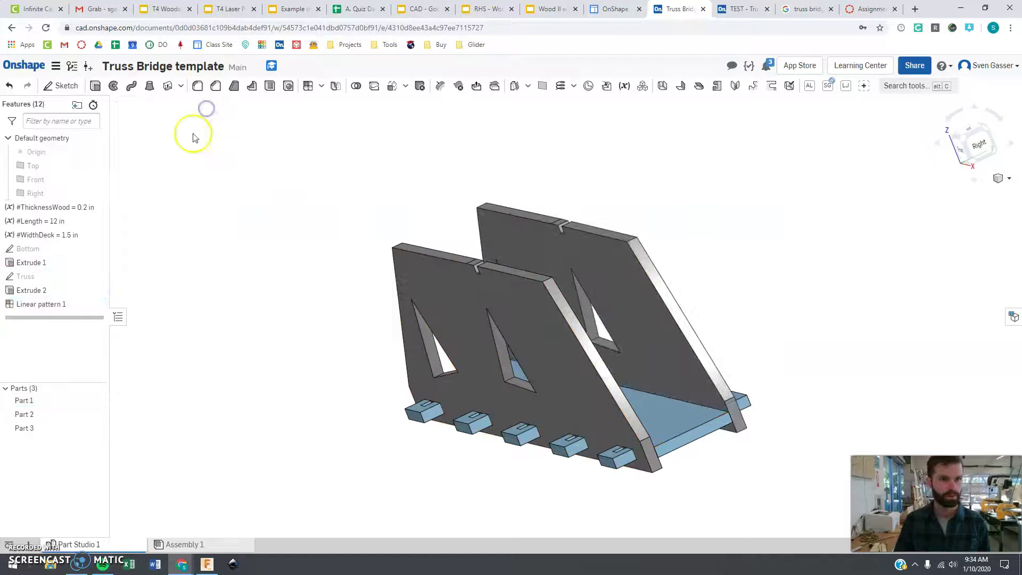
click(55, 88)
scroll(483, 256, down, 2)
scroll(483, 255, up, 6)
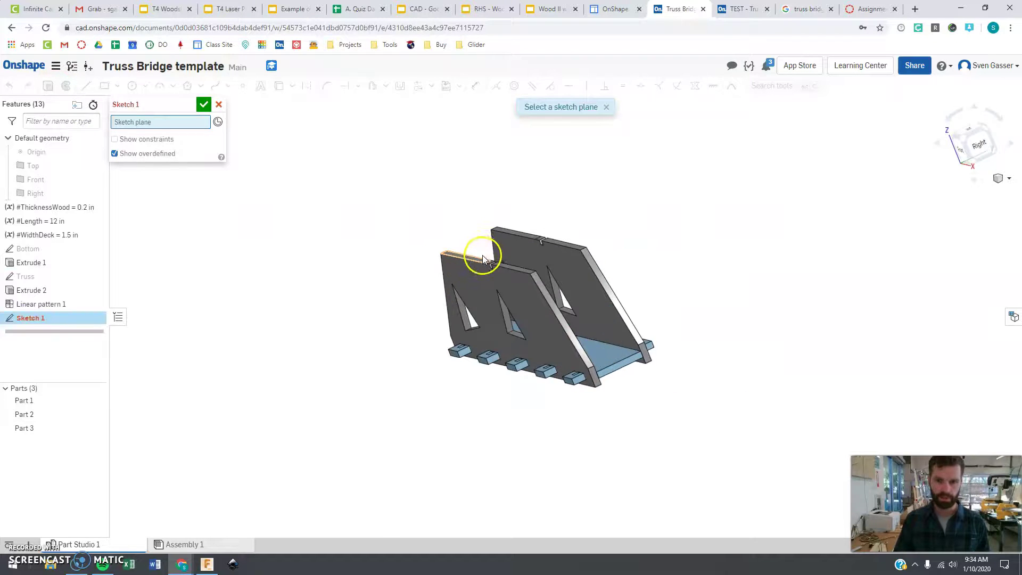
scroll(512, 278, up, 1)
click(532, 341)
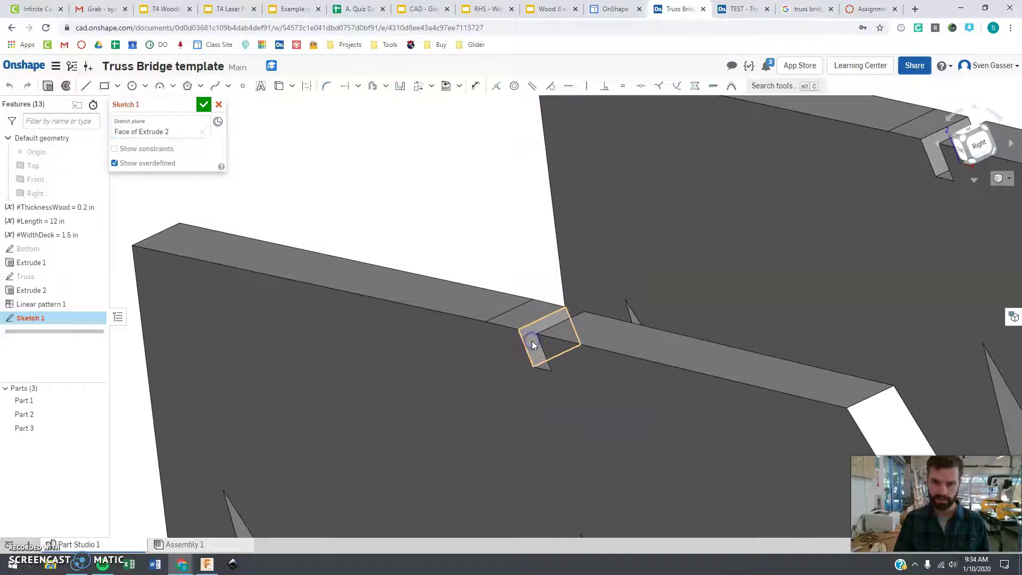
- View the sketch from the Right and project both trusses' notch edges into it
click(979, 146)
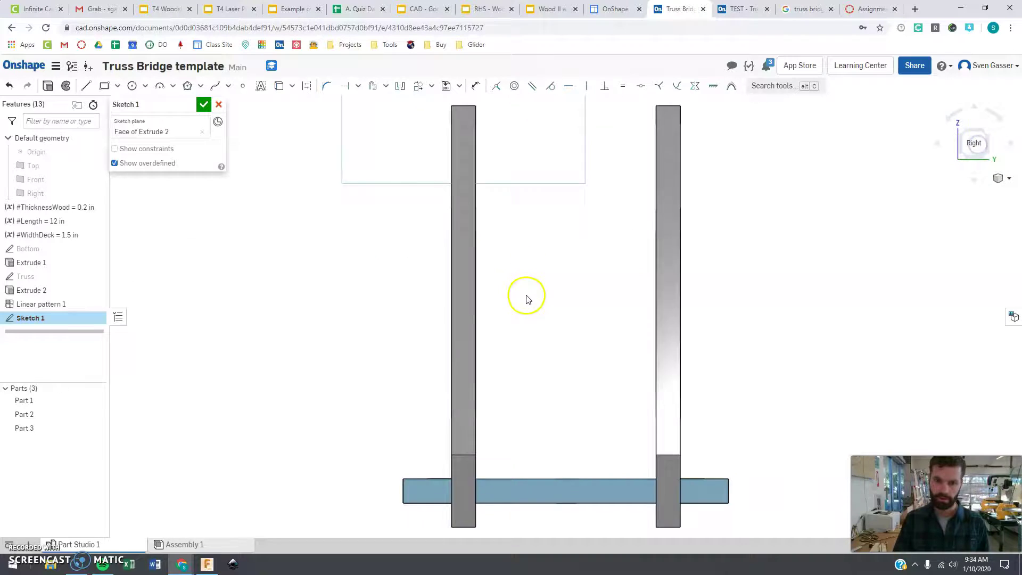
scroll(525, 297, down, 3)
scroll(548, 224, up, 3)
right_drag(541, 262, 540, 270)
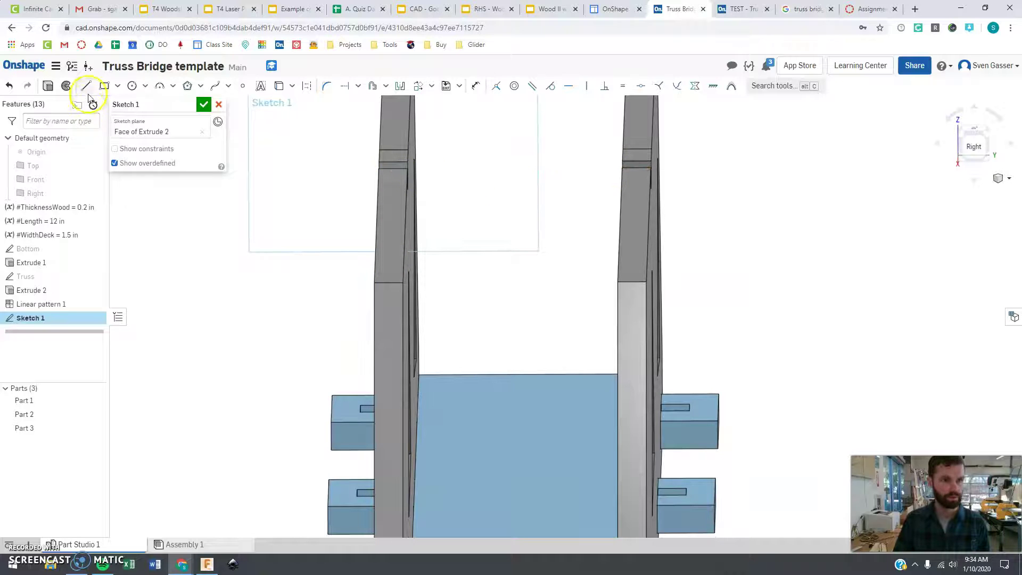
click(278, 85)
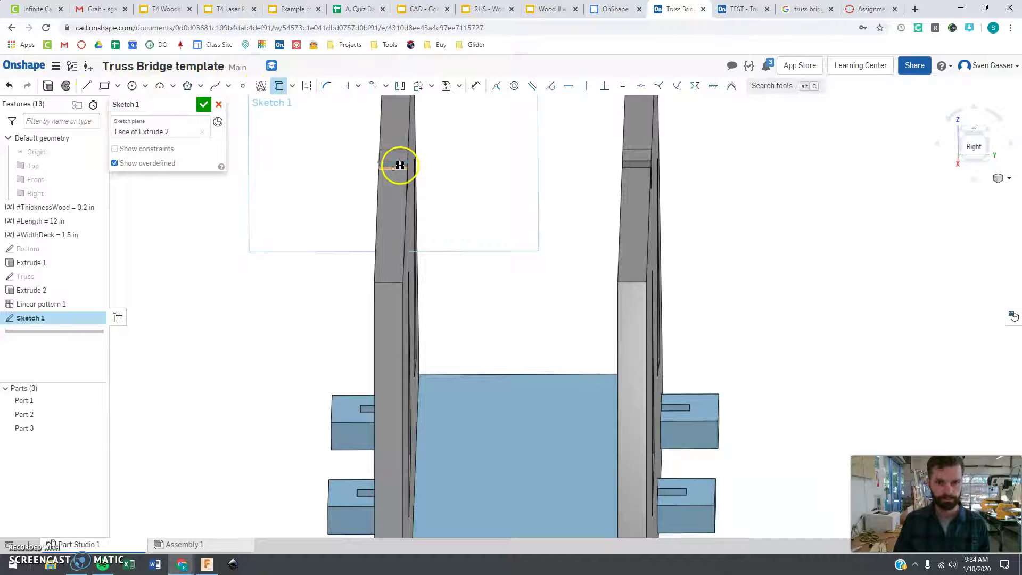
scroll(400, 165, up, 4)
scroll(395, 164, down, 6)
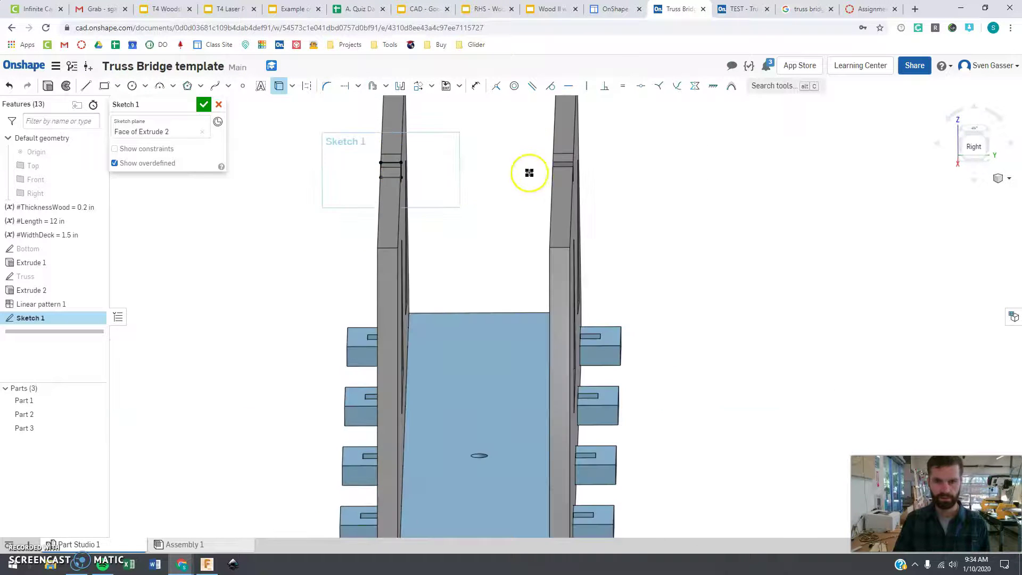
scroll(527, 171, up, 5)
click(598, 193)
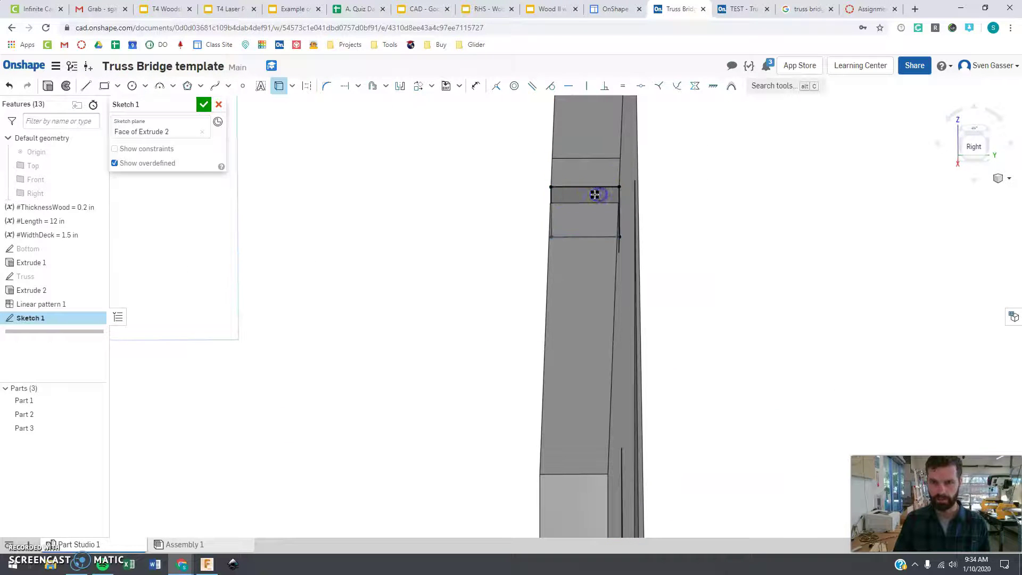
scroll(595, 194, down, 5)
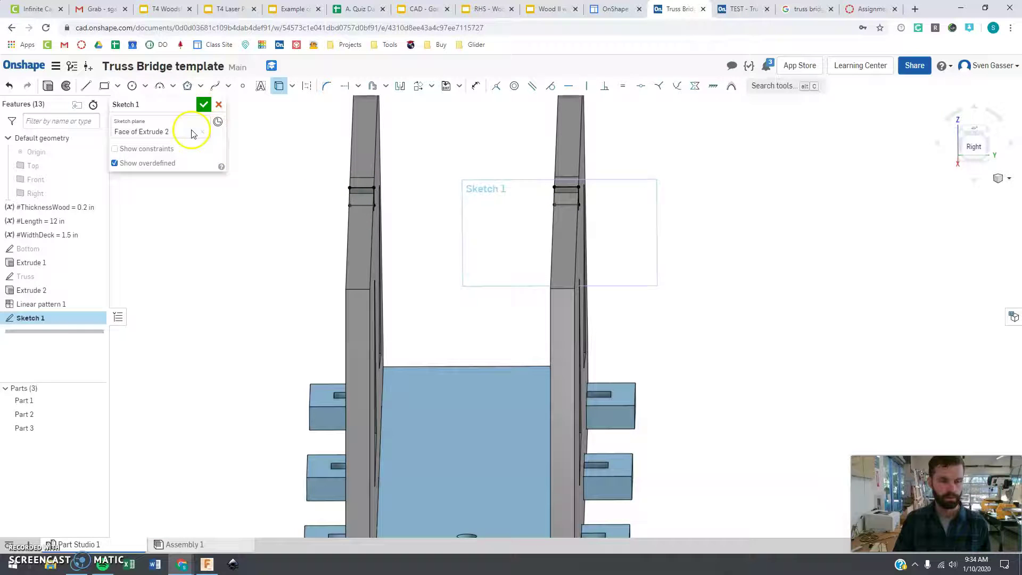
- Hide Part 2 and Part 3 to clear the view behind the sketch
click(85, 86)
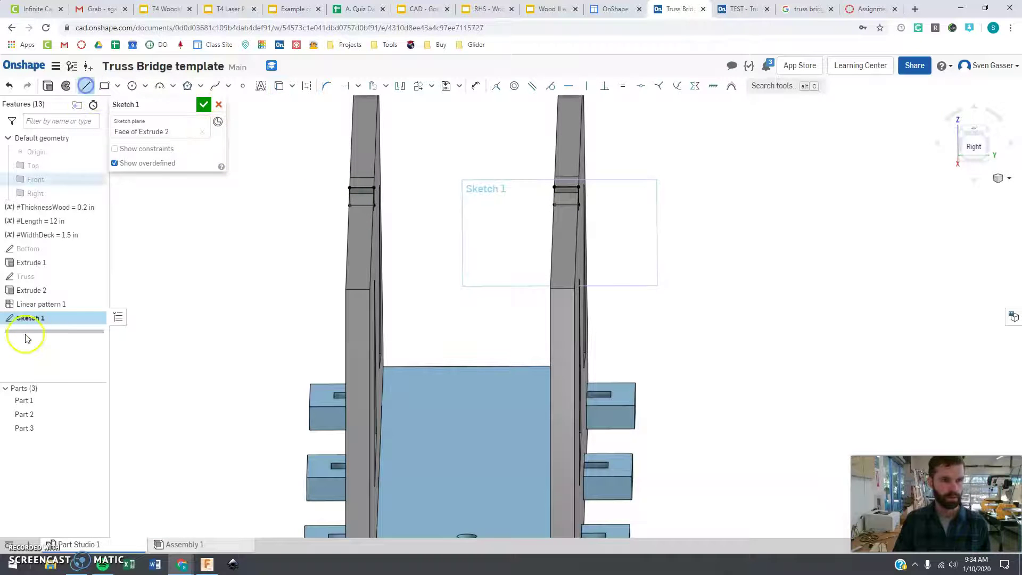
click(102, 415)
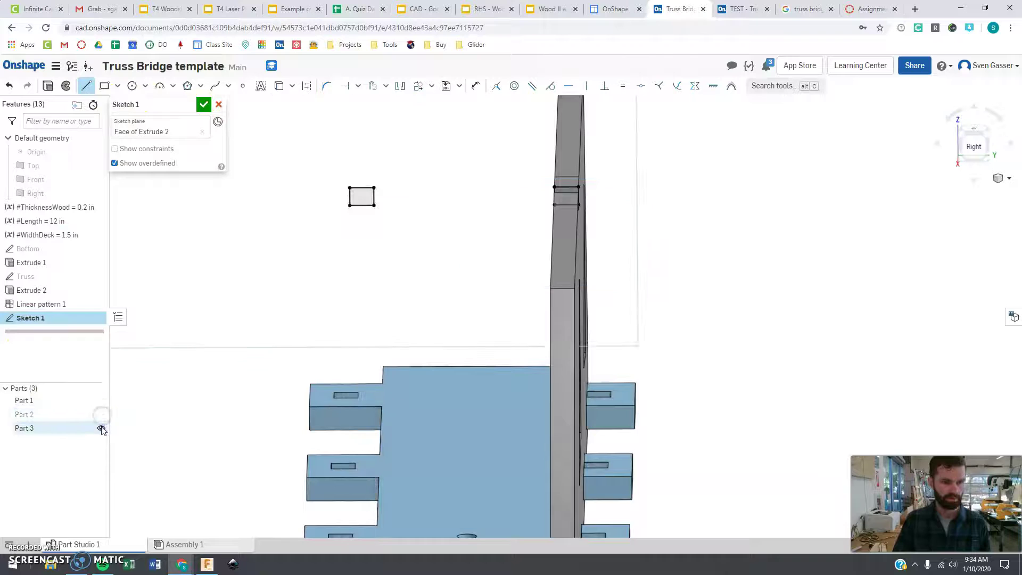
click(102, 428)
click(975, 147)
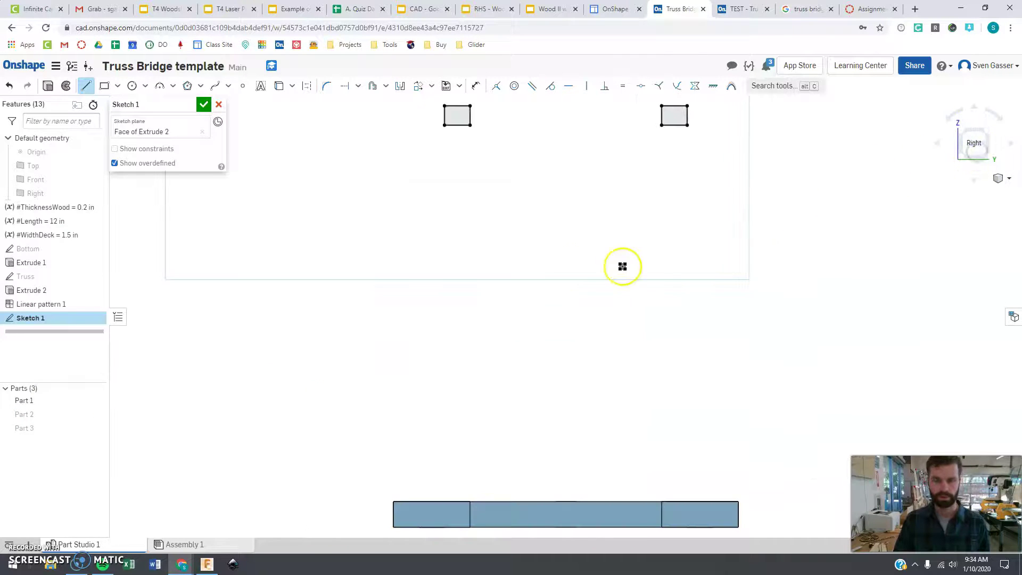
scroll(559, 262, down, 3)
scroll(616, 155, up, 4)
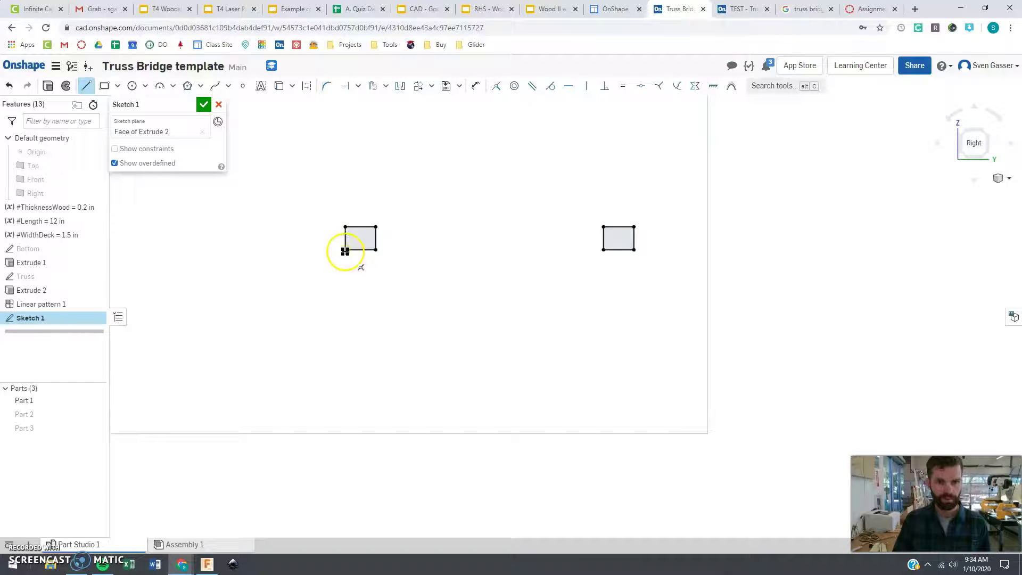
- Draw a closed line outline spanning both post tops, with tabs dropping into each notch
drag(307, 272, 317, 266)
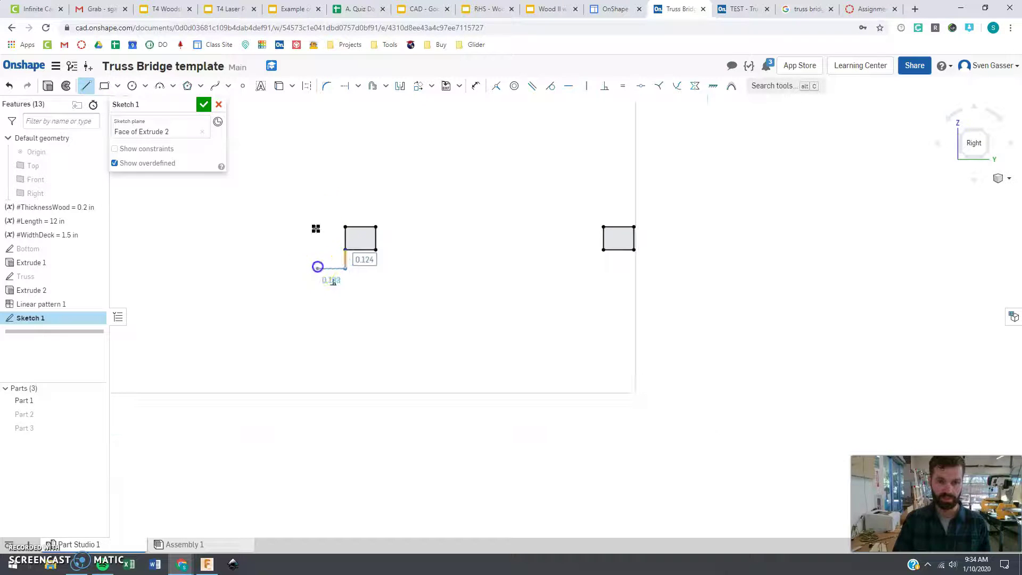
click(317, 196)
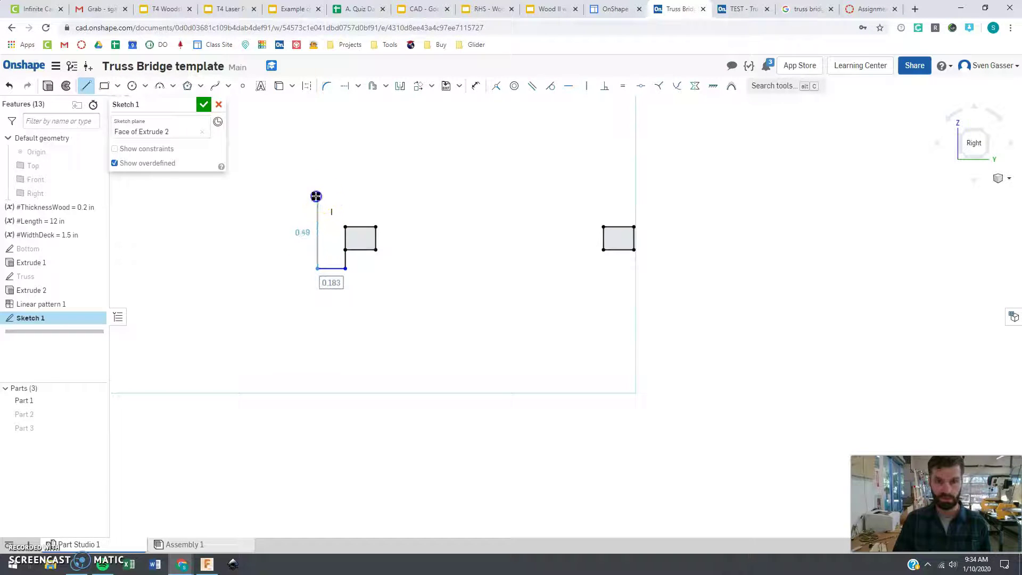
click(649, 201)
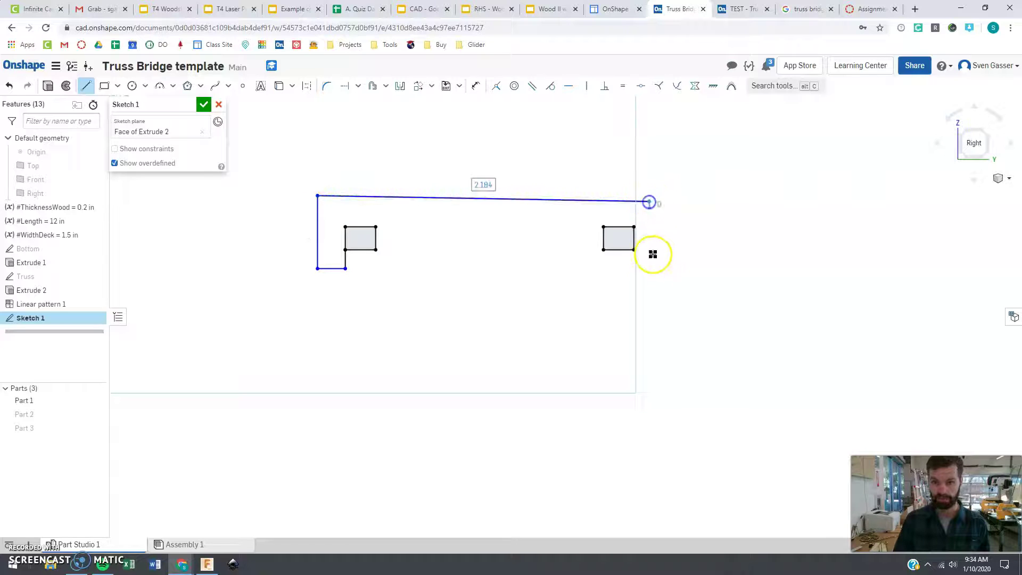
click(649, 282)
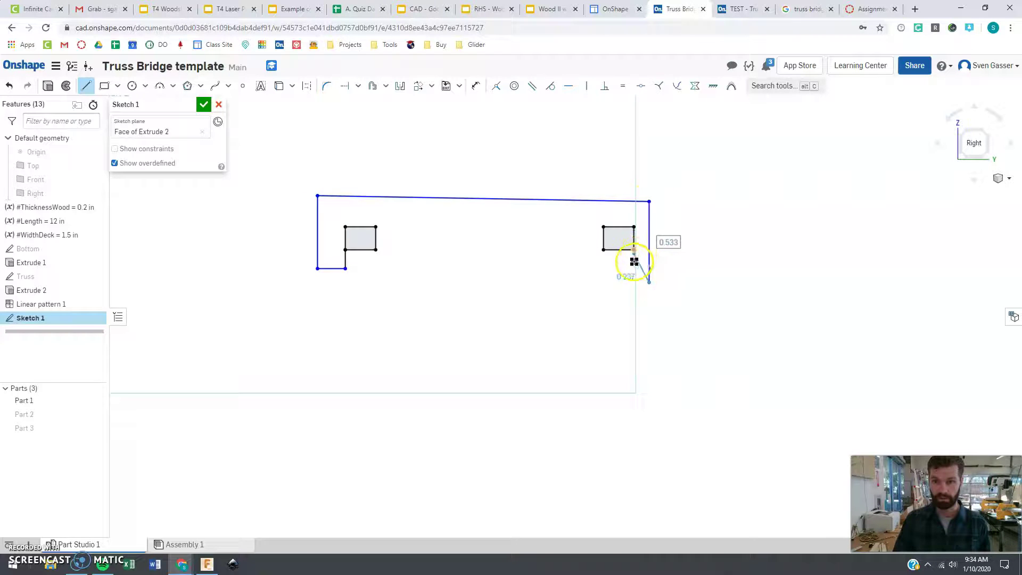
click(634, 283)
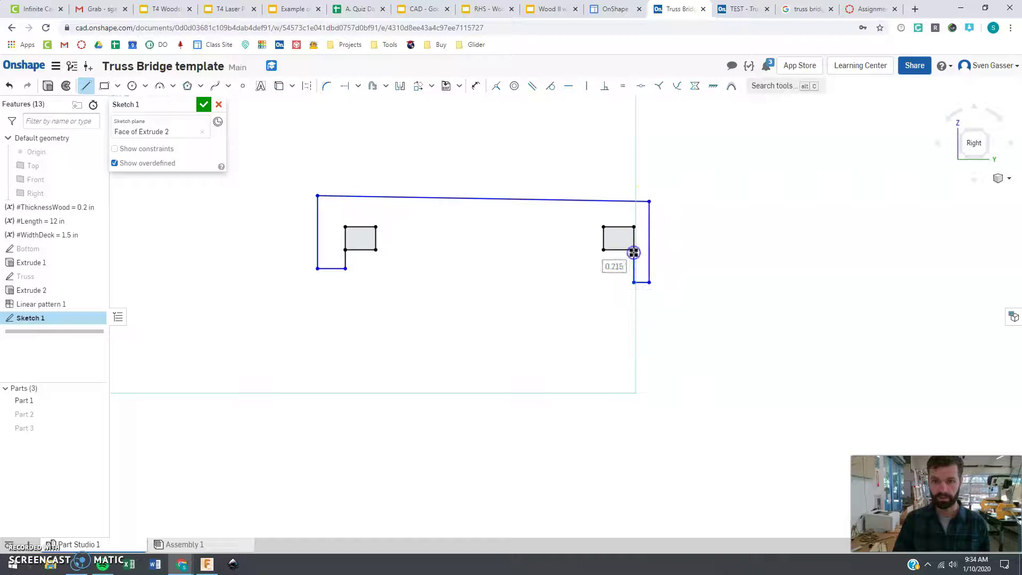
click(634, 249)
click(611, 263)
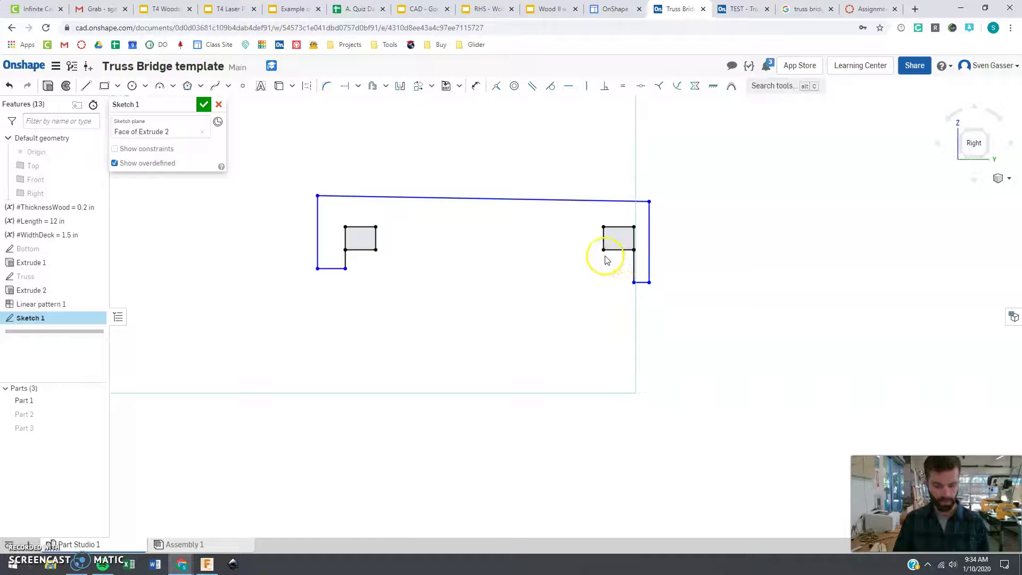
click(603, 281)
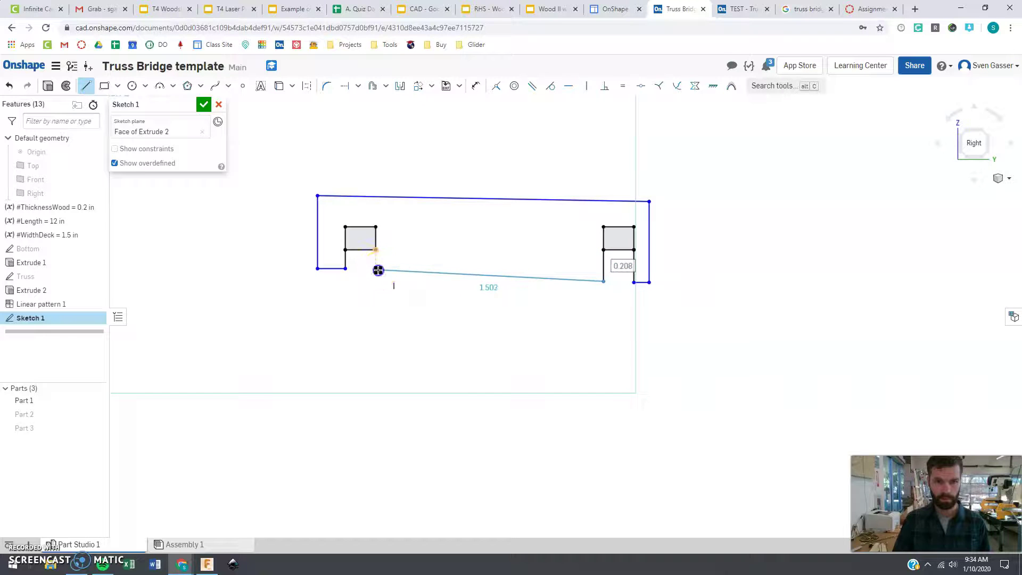
click(377, 270)
click(375, 250)
key(Escape)
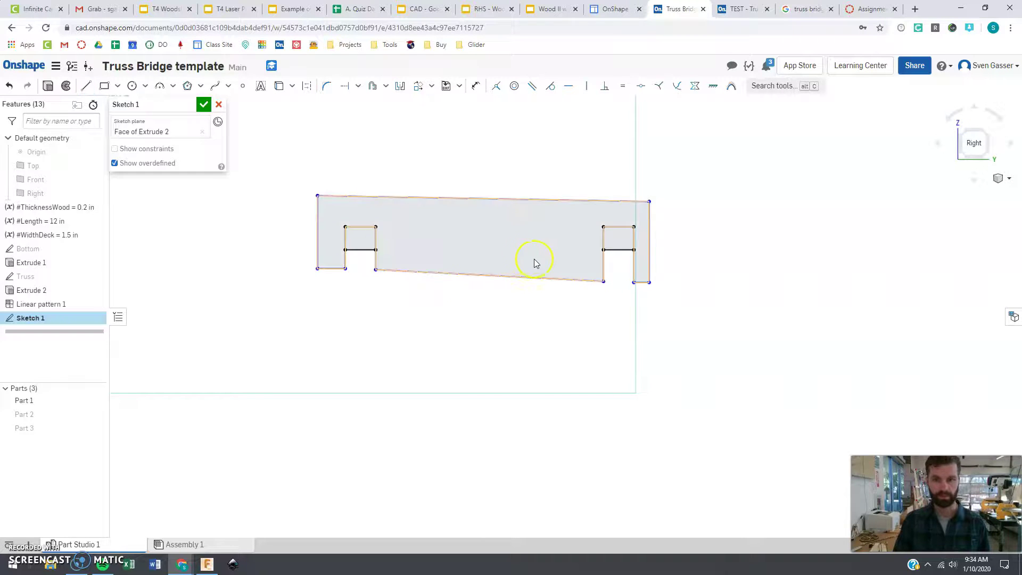
- Finish Sketch 1 and extrude it as a new part with depth #ThicknessWood
click(48, 86)
key(shift+e)
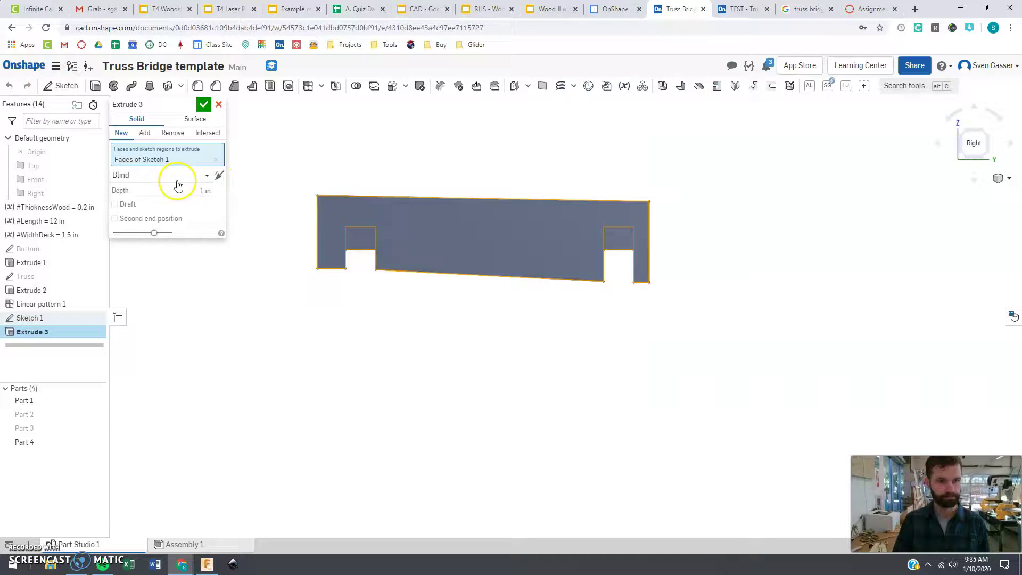
text(t)
click(189, 205)
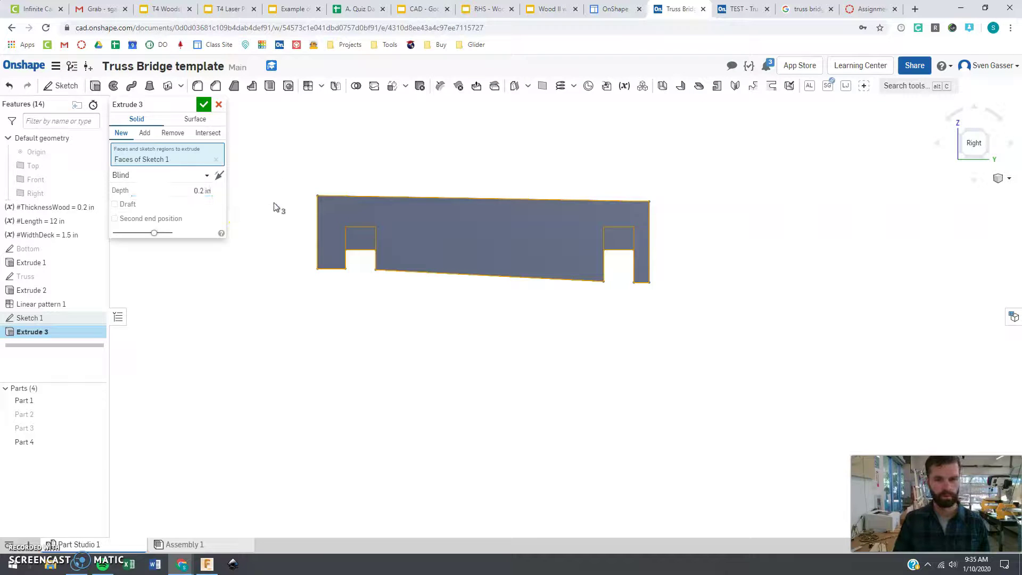
right_drag(287, 213, 314, 223)
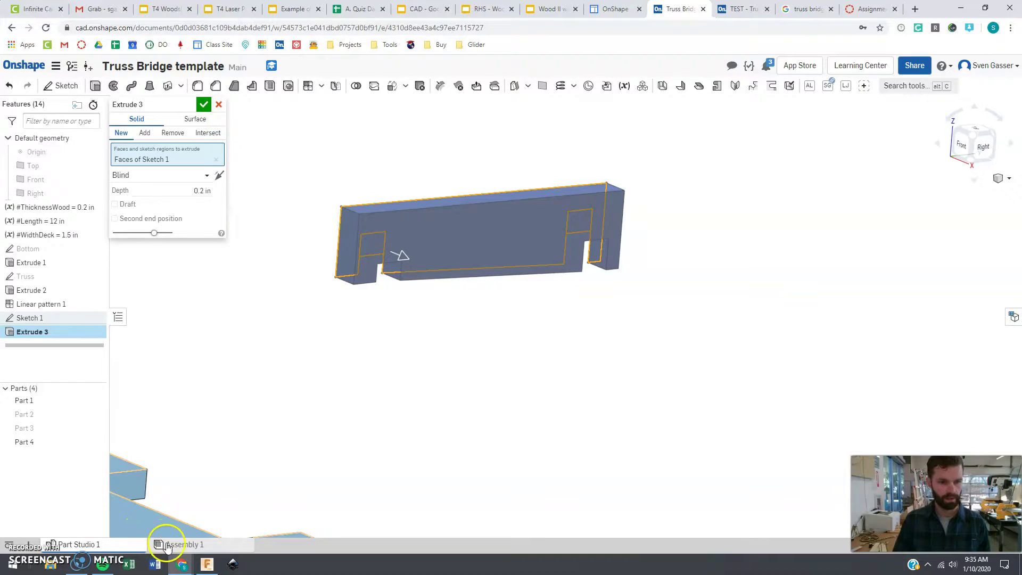
- Show Part 3 again, confirm the 0.2 in crossbeam extrusion, and check it from the Right view
click(101, 429)
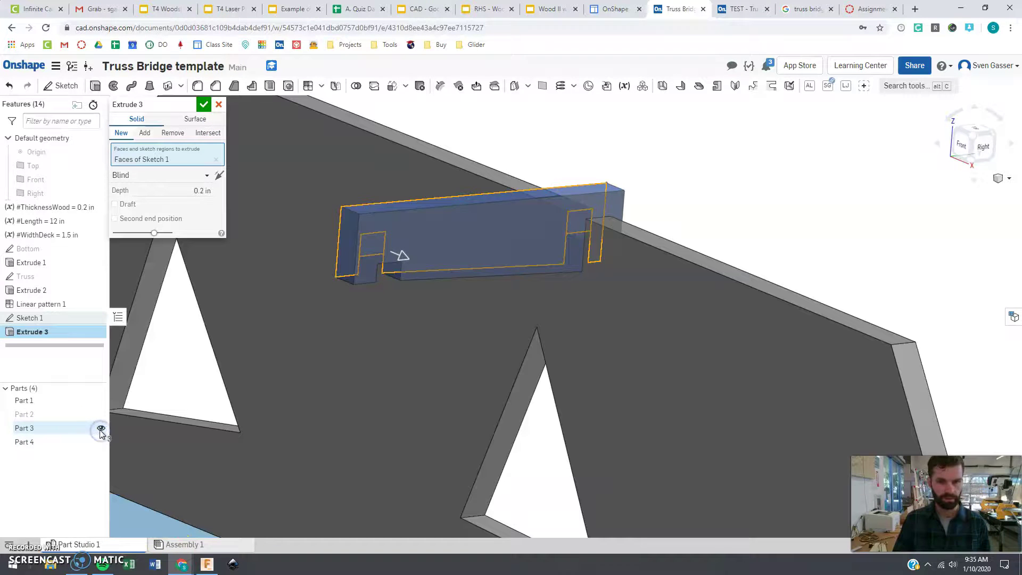
mouse_move(283, 386)
right_down()
mouse_move(343, 378)
mouse_move(323, 375)
right_up()
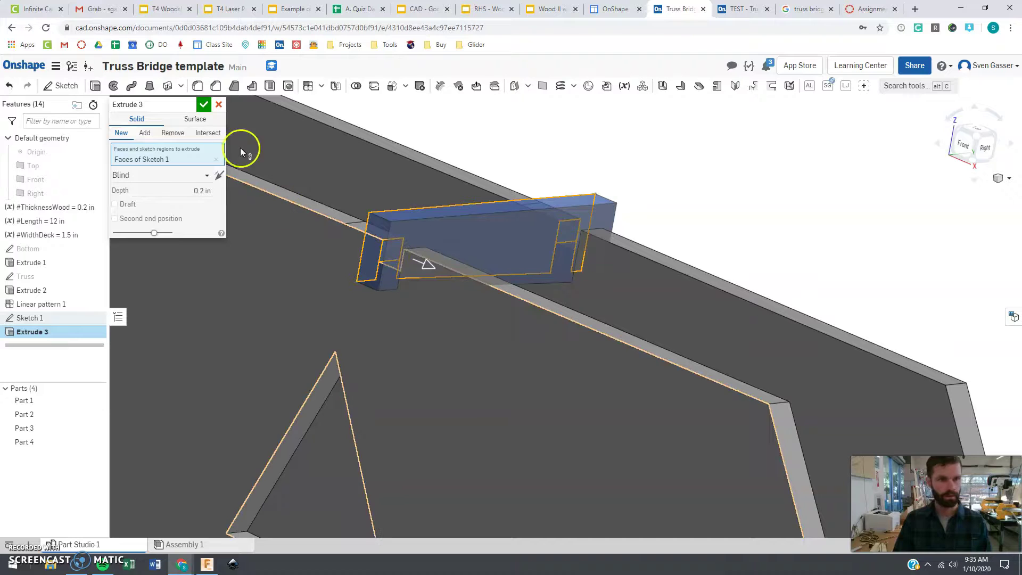
click(204, 105)
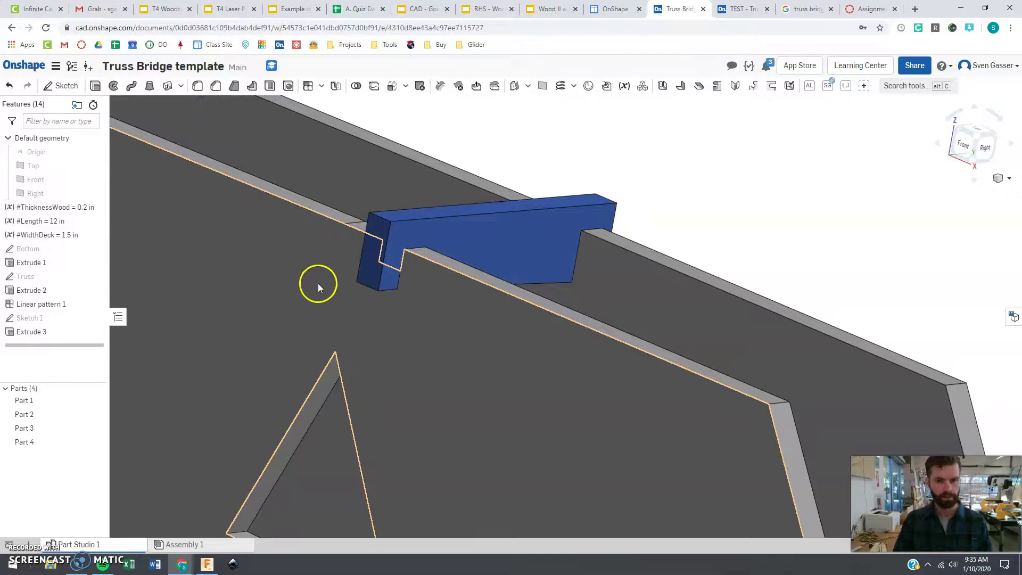
right_drag(368, 290, 349, 280)
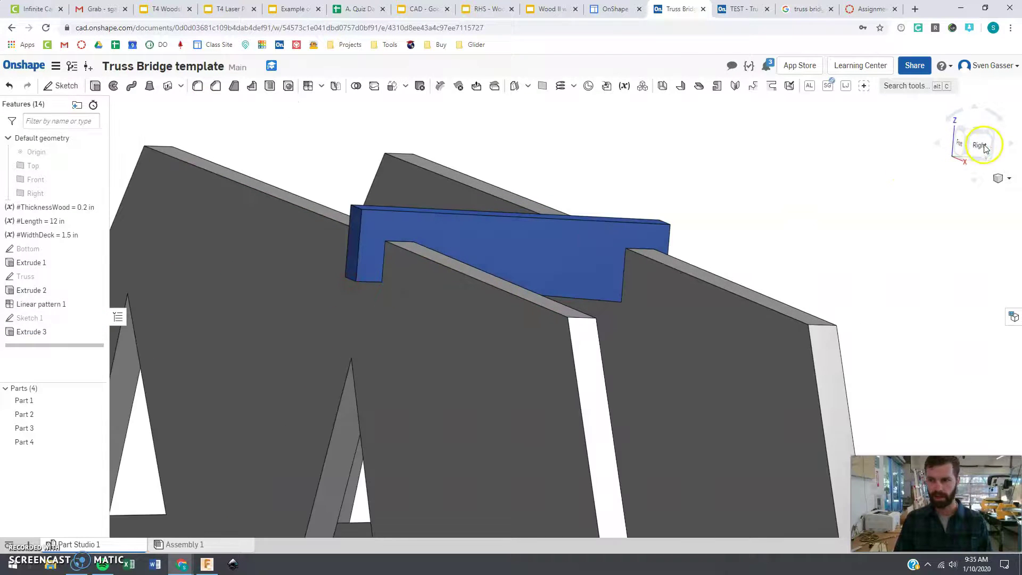
click(984, 148)
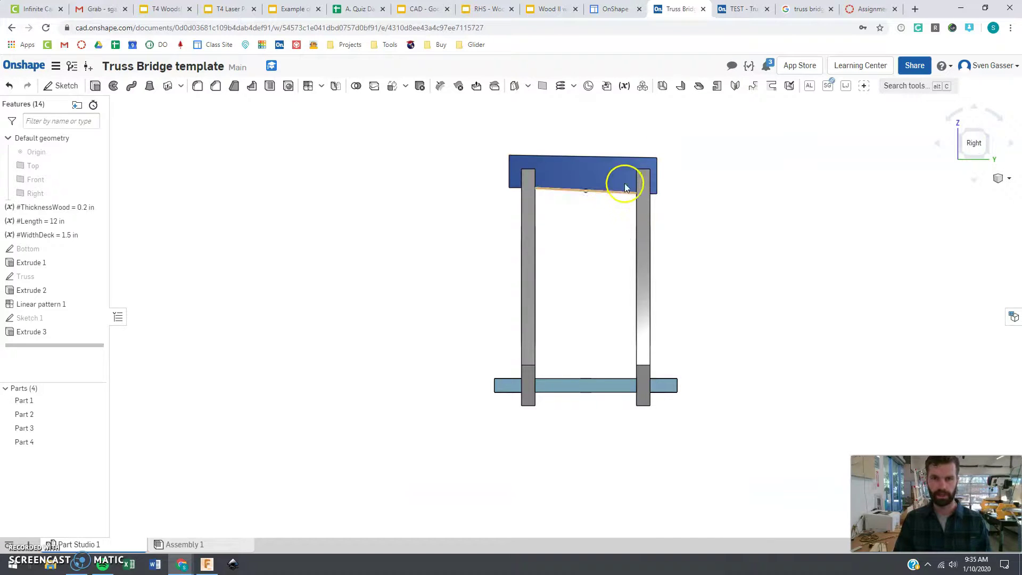
- Switch to the TEST - Truss Bridge template and orbit around the finished five-part bridge
click(738, 11)
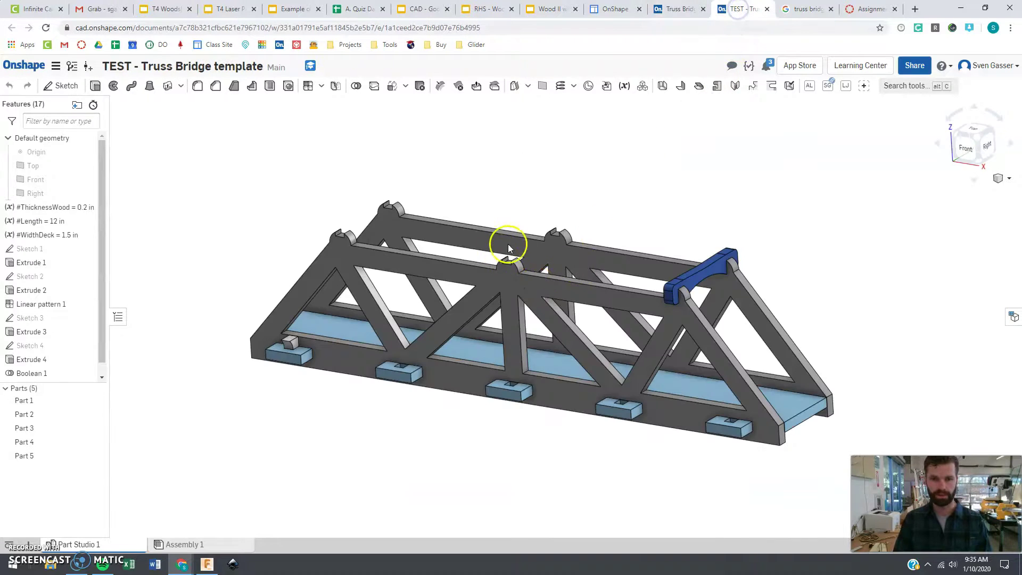
right_drag(506, 242, 612, 298)
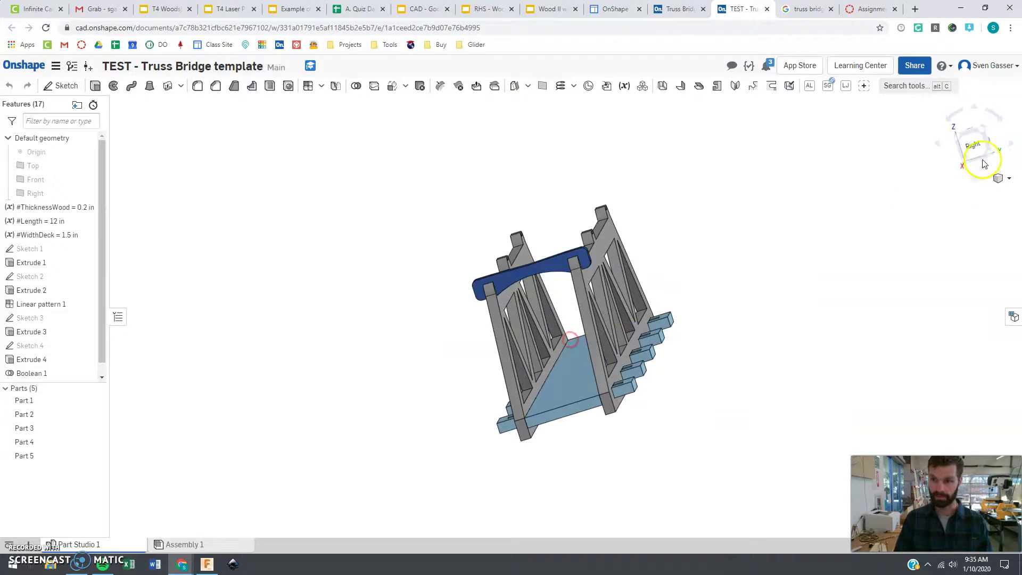
click(973, 145)
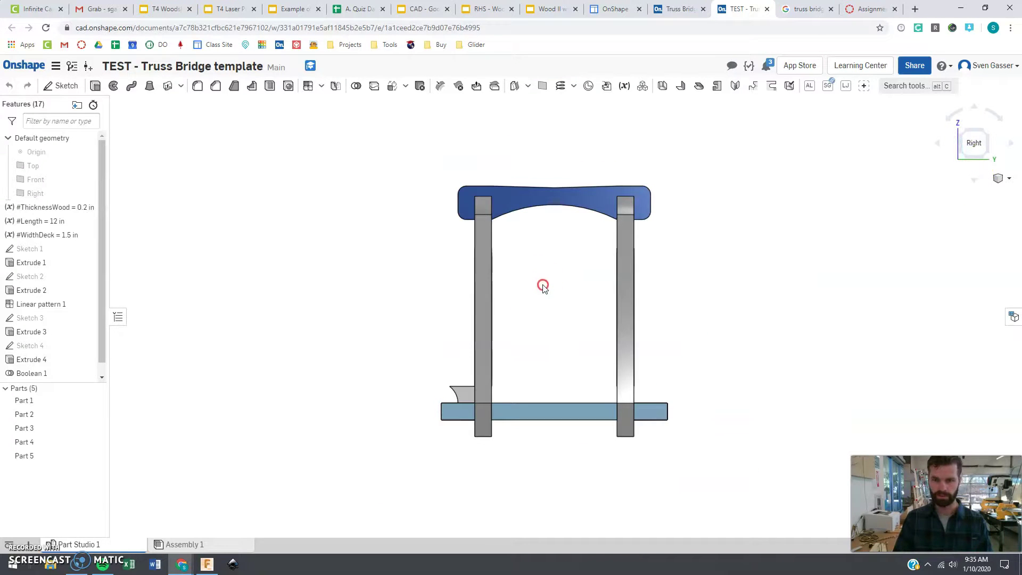
right_drag(543, 287, 469, 182)
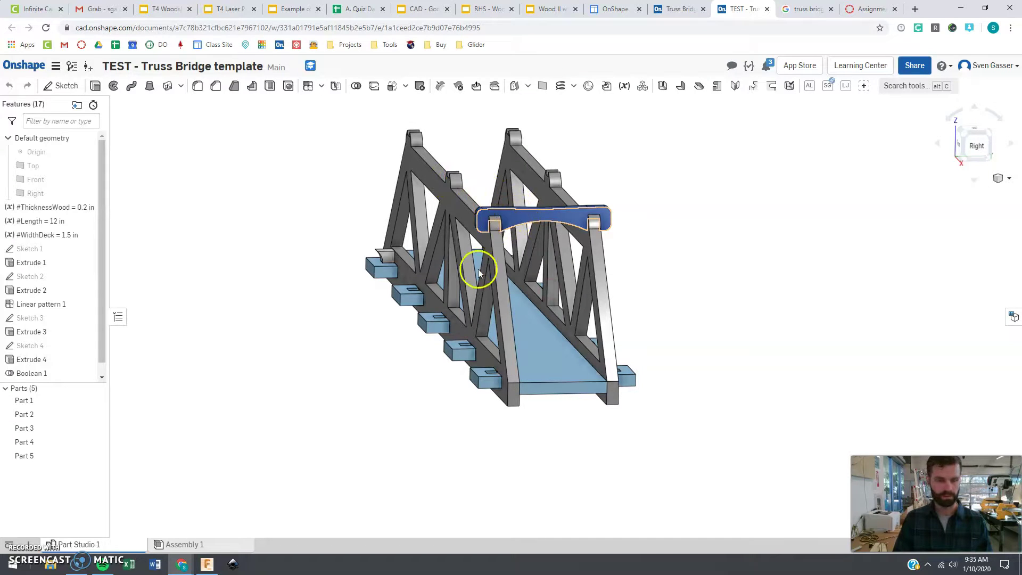
right_drag(399, 283, 391, 320)
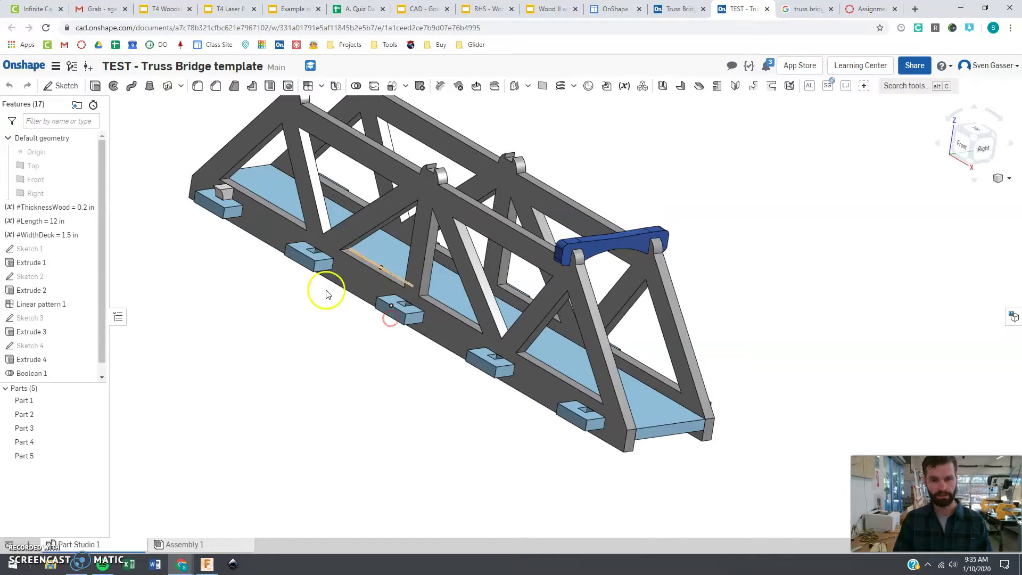
right_drag(634, 407, 600, 403)
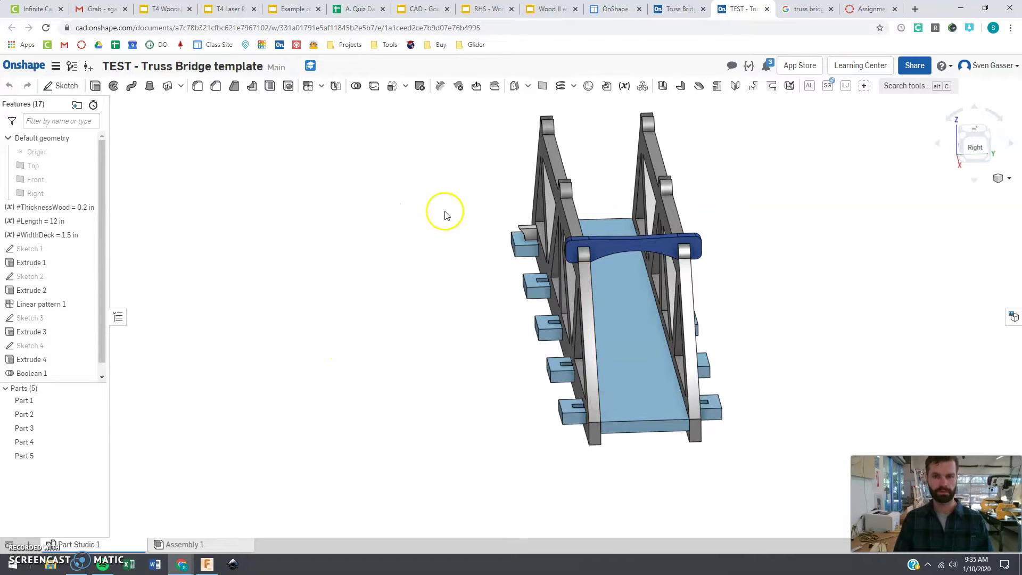